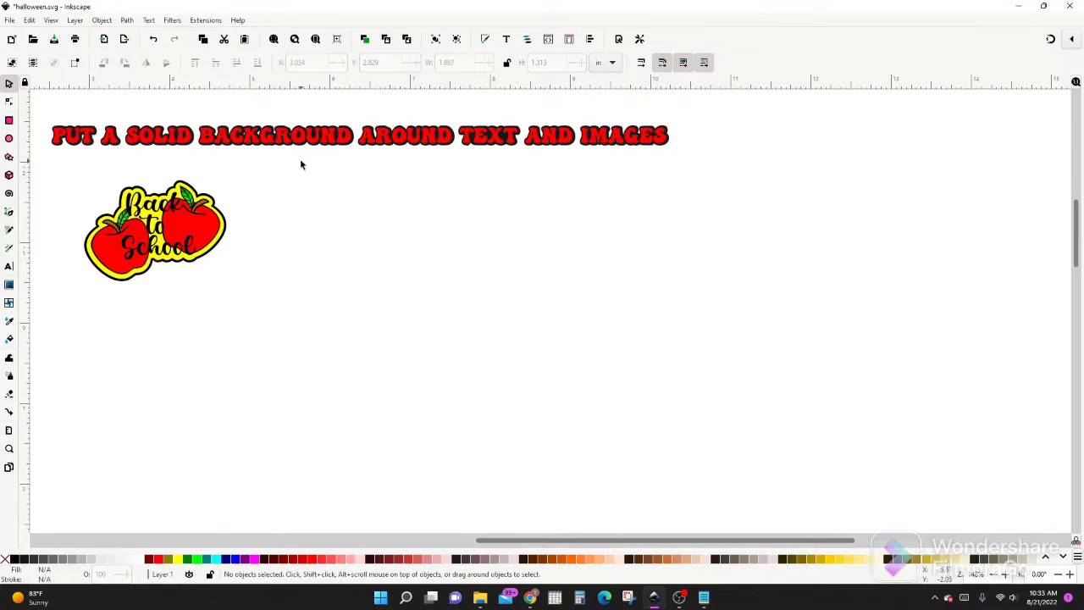
# - Open the Text and Font panel and type 'Back', 'to' and 'School' as three stacked texts
pyautogui.click(148, 20)
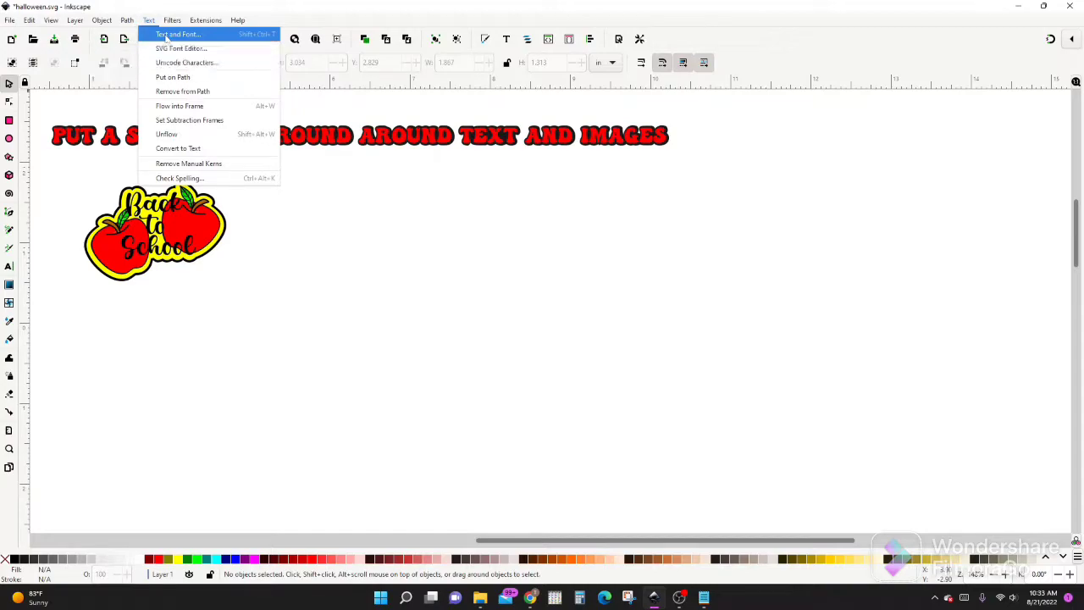
pyautogui.click(174, 33)
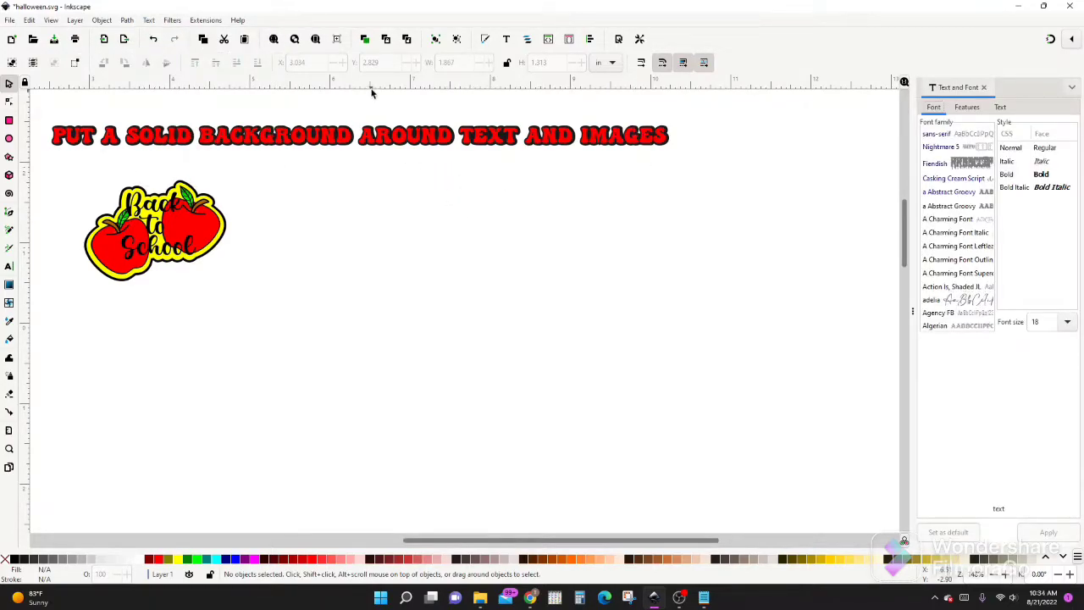
pyautogui.press('t')
pyautogui.click(370, 283)
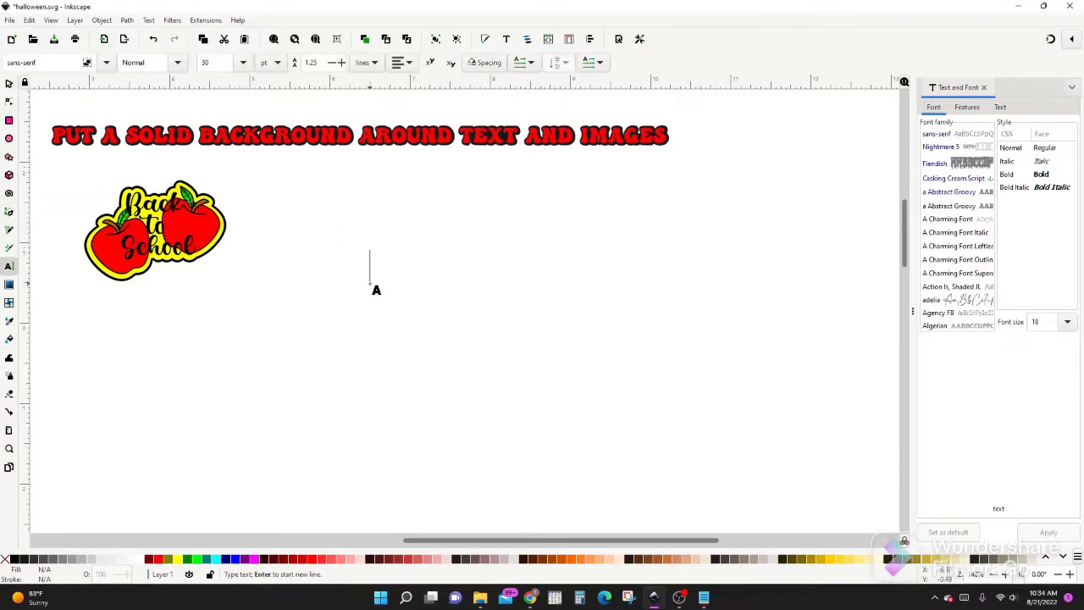
pyautogui.write('Back')
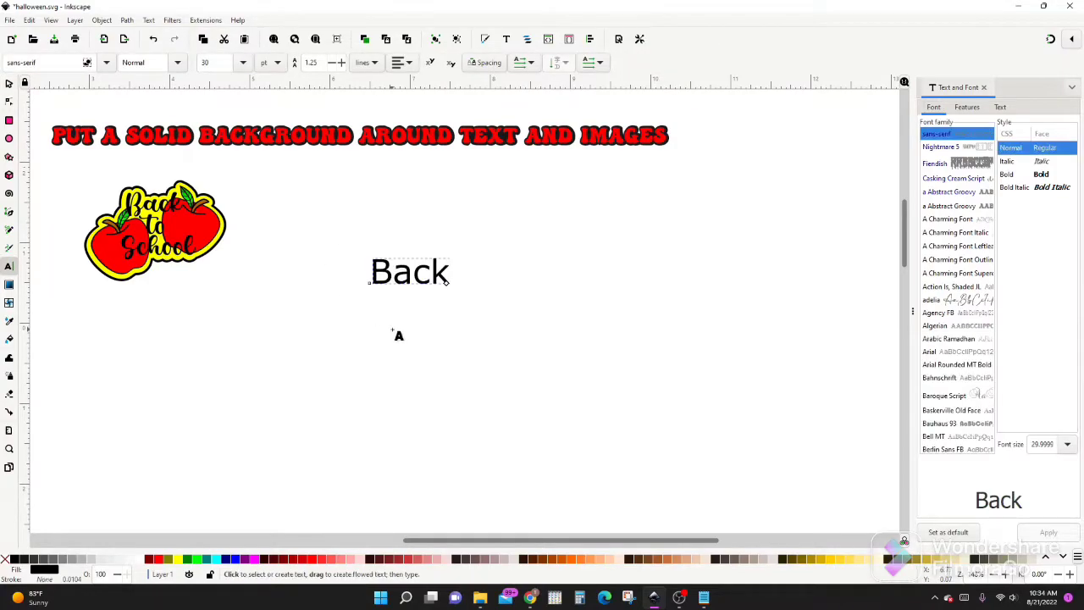
pyautogui.click(410, 329)
pyautogui.write('to')
pyautogui.click(399, 363)
pyautogui.write('School')
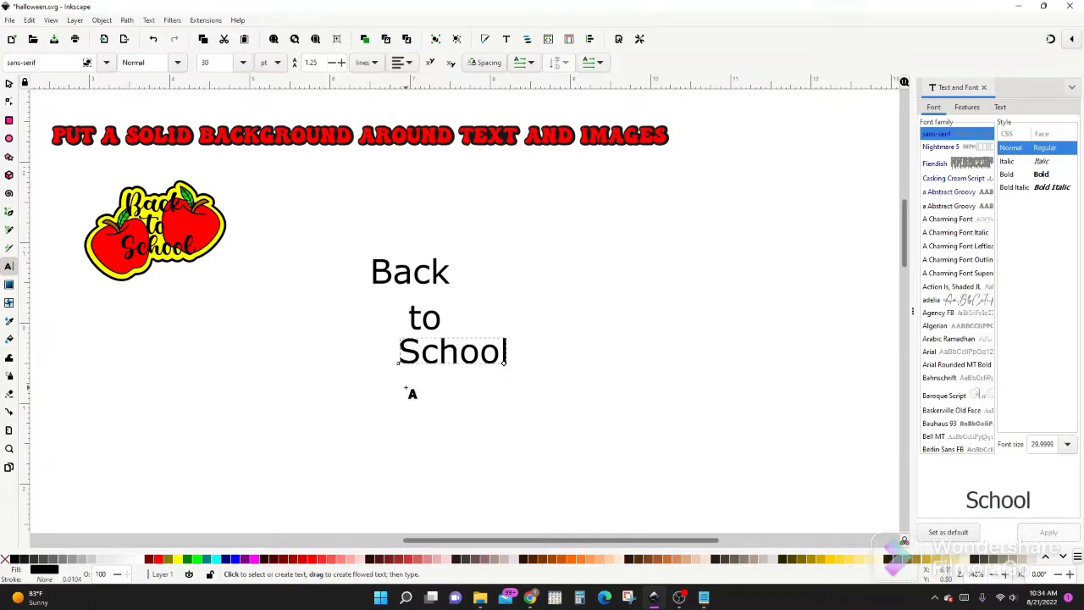
pyautogui.press('F1')
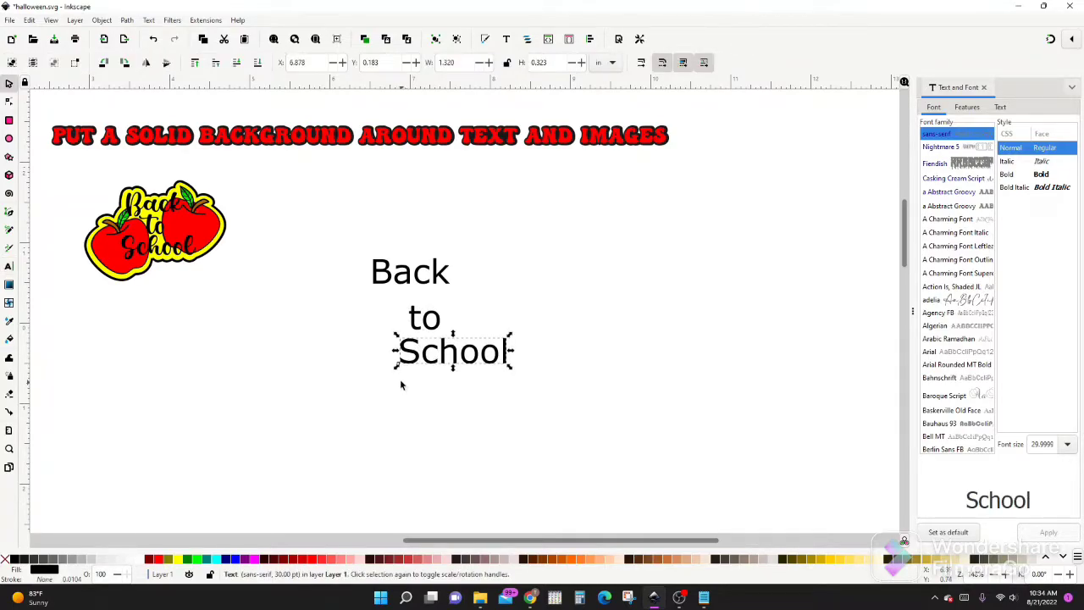
# - Apply the Casking Cream Script font to all three words
pyautogui.moveTo(342, 226); pyautogui.dragTo(537, 431)
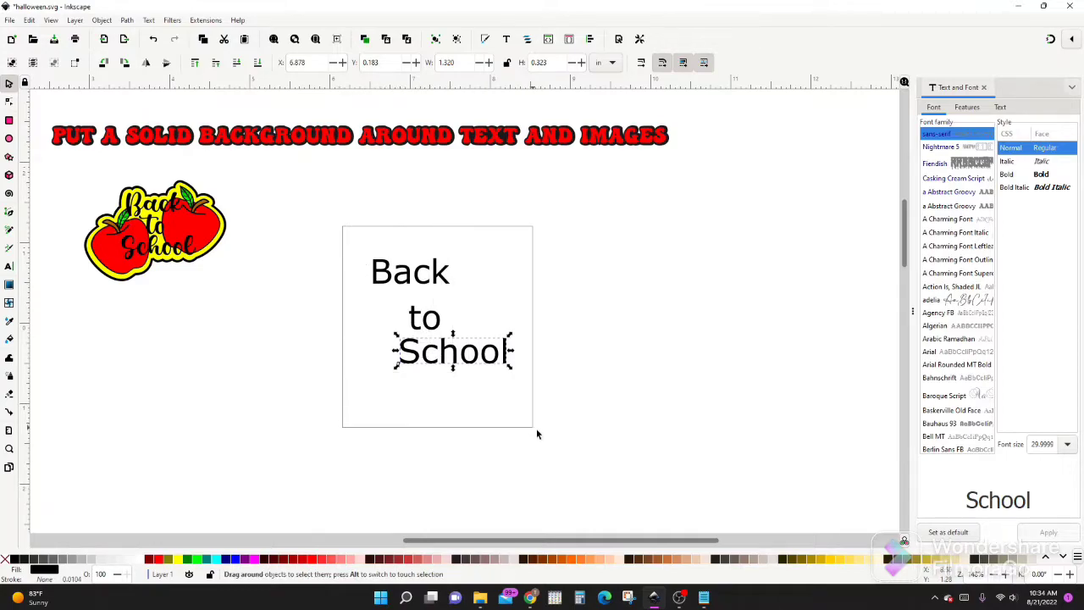
pyautogui.moveTo(913, 312); pyautogui.dragTo(759, 313)
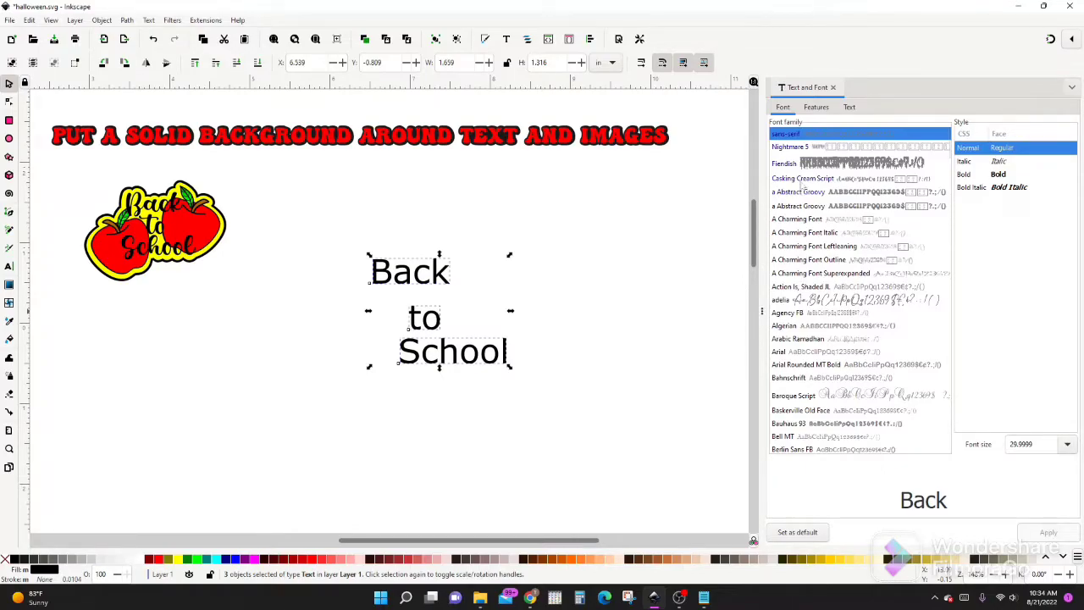
pyautogui.click(804, 178)
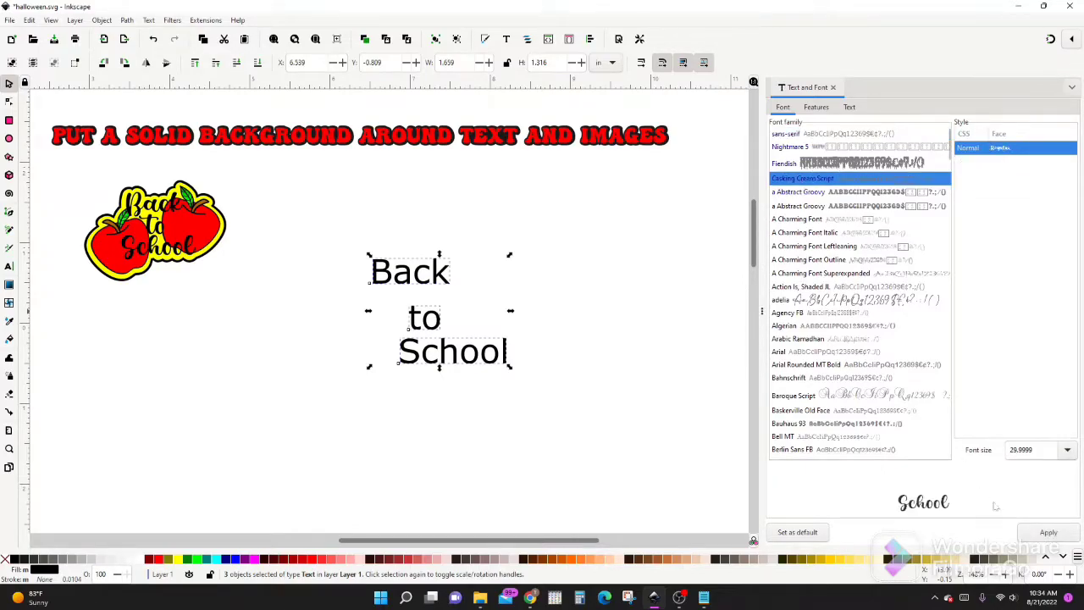
pyautogui.click(1049, 532)
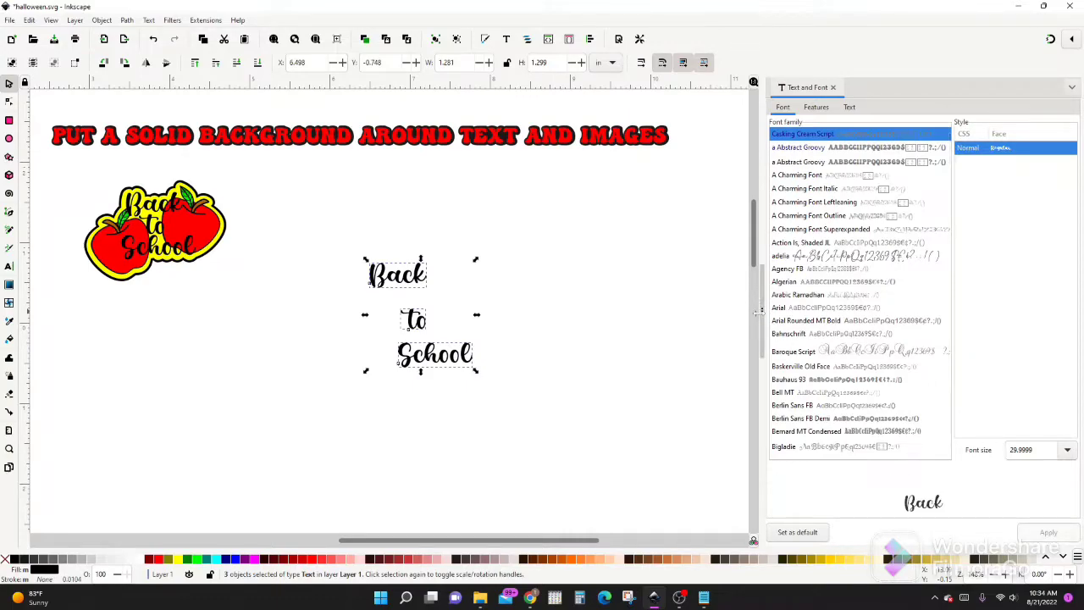
# - Move 'Back' down and 'School' up to sit close around 'to', then select all three
pyautogui.moveTo(754, 295); pyautogui.dragTo(838, 296)
pyautogui.click(410, 288)
pyautogui.moveTo(410, 288); pyautogui.dragTo(431, 311)
pyautogui.moveTo(436, 356); pyautogui.dragTo(430, 344)
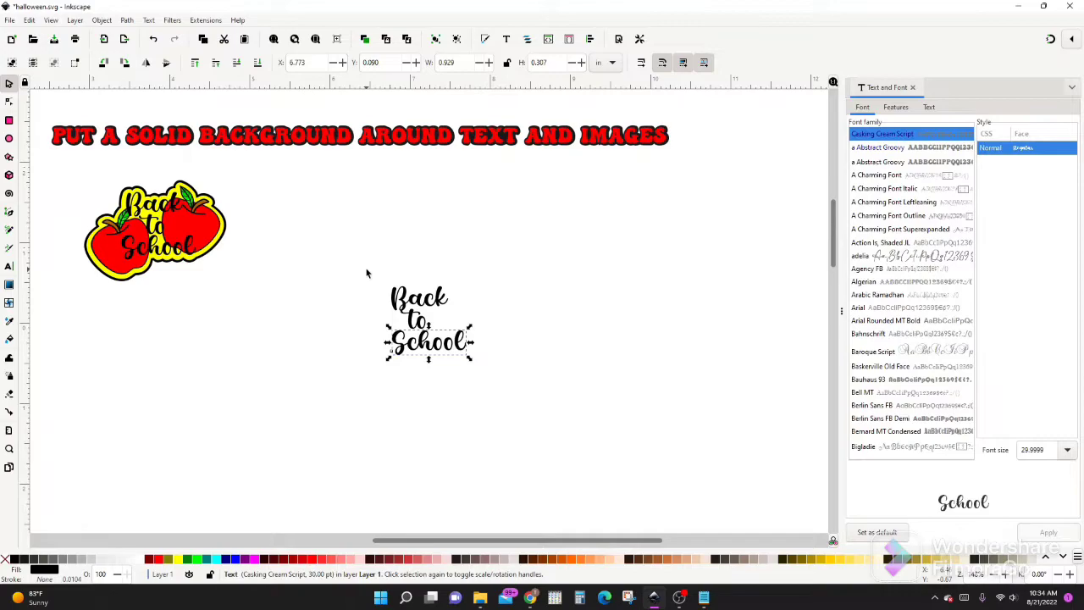
pyautogui.moveTo(363, 265); pyautogui.dragTo(517, 413)
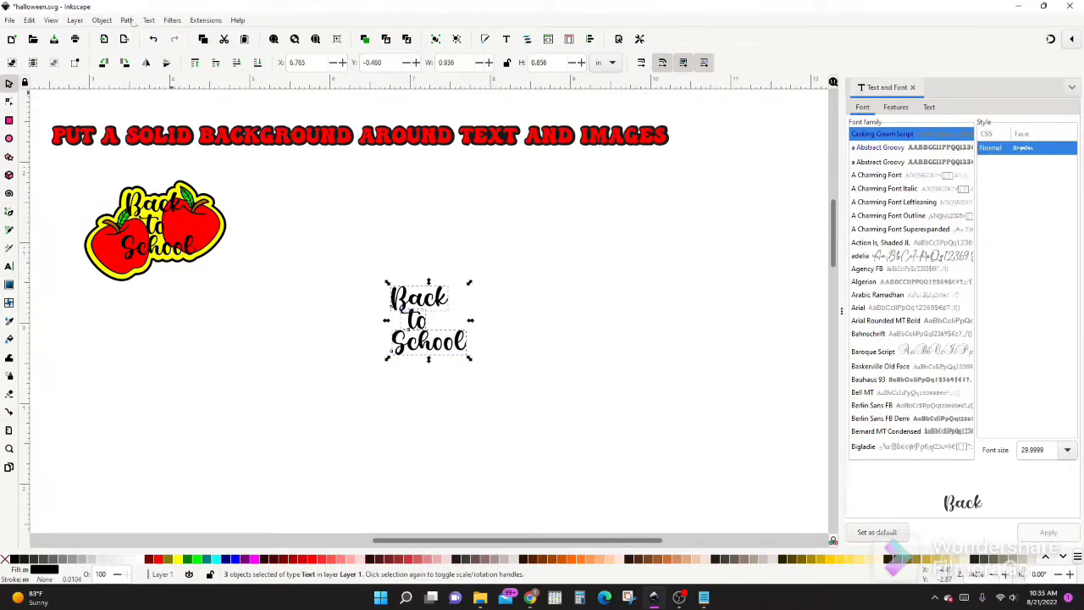
# - Convert Back, to and School to paths and ungroup them into separate letters
pyautogui.click(127, 20)
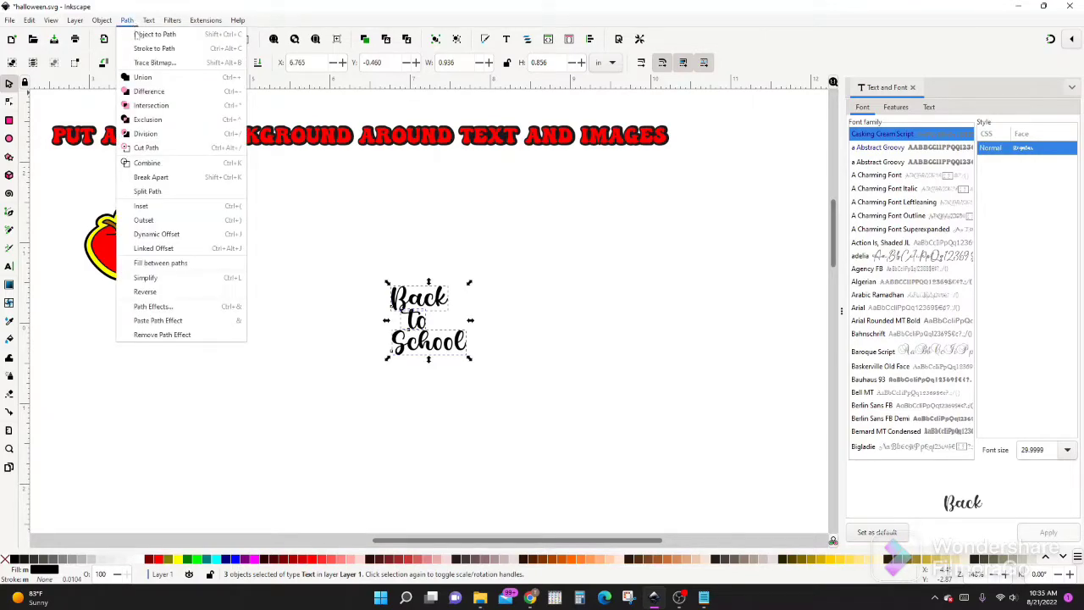
pyautogui.click(136, 34)
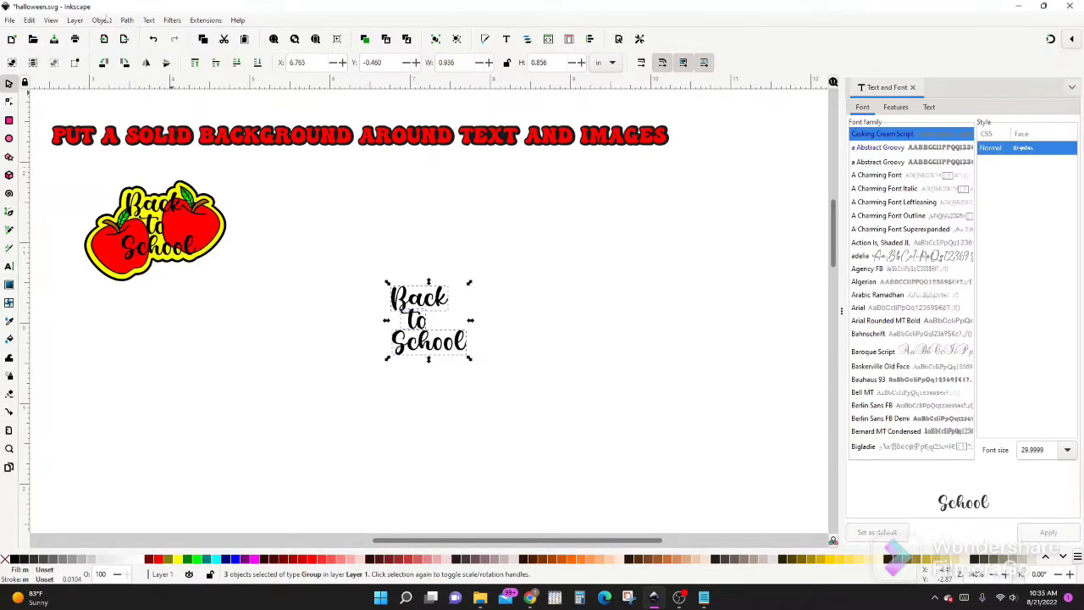
pyautogui.click(104, 21)
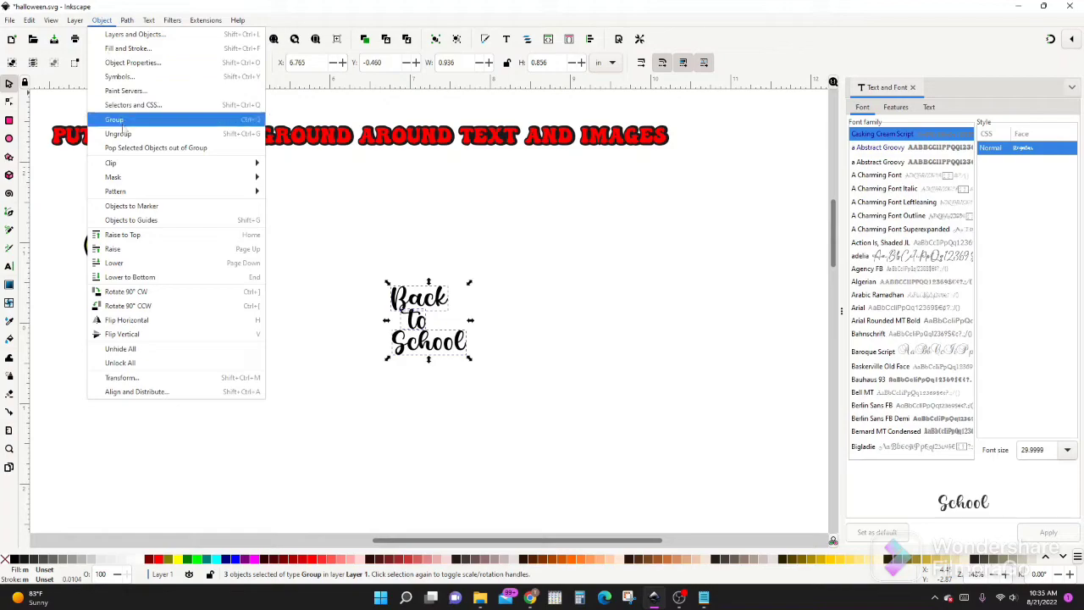
pyautogui.click(121, 140)
pyautogui.click(361, 294)
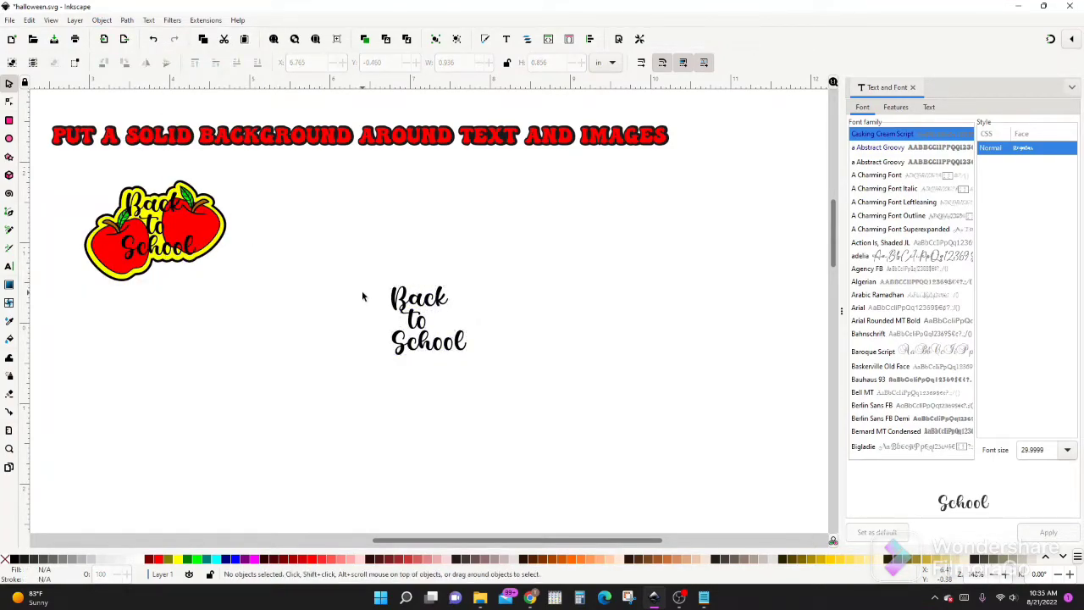
# - Zoom in and nudge the k of 'Back' and the final l of 'School' into place
pyautogui.press('ctrl')
pyautogui.scroll(3, 362, 296)
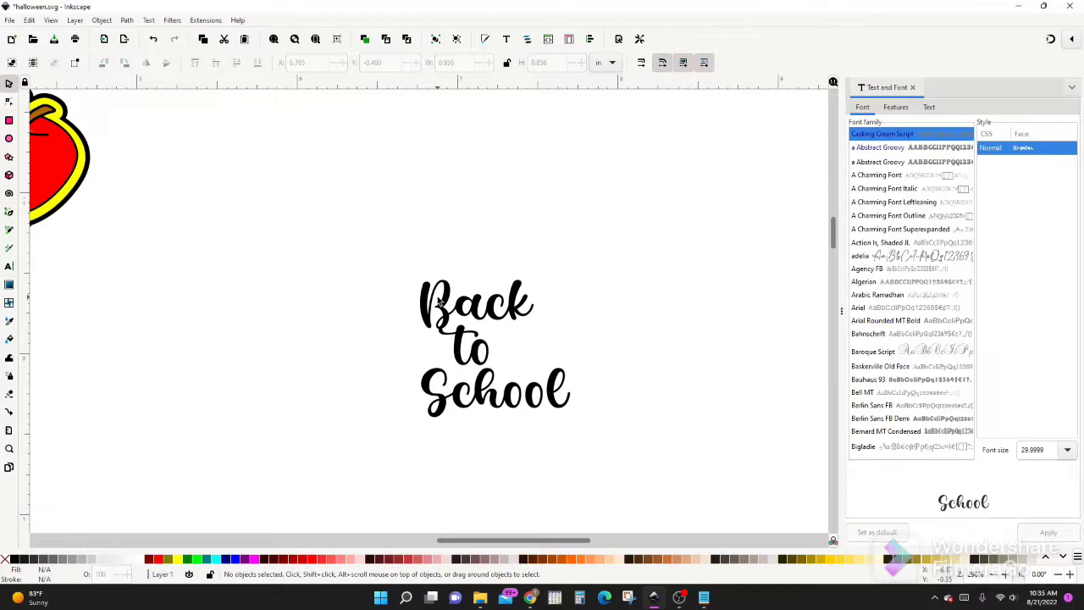
pyautogui.click(442, 304)
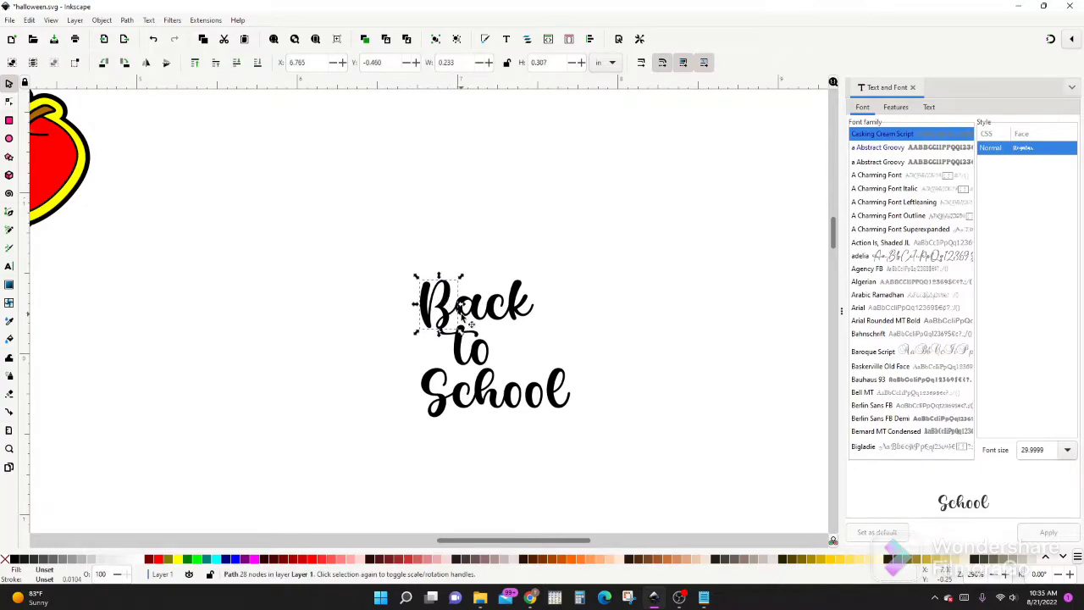
pyautogui.click(470, 317)
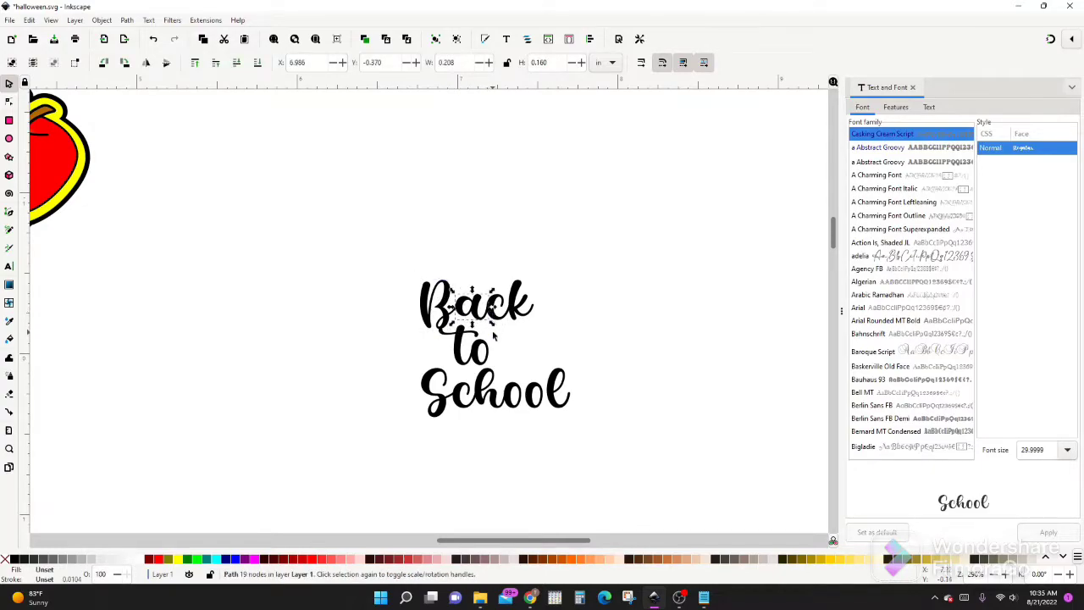
pyautogui.moveTo(517, 313); pyautogui.dragTo(513, 310)
pyautogui.click(484, 391)
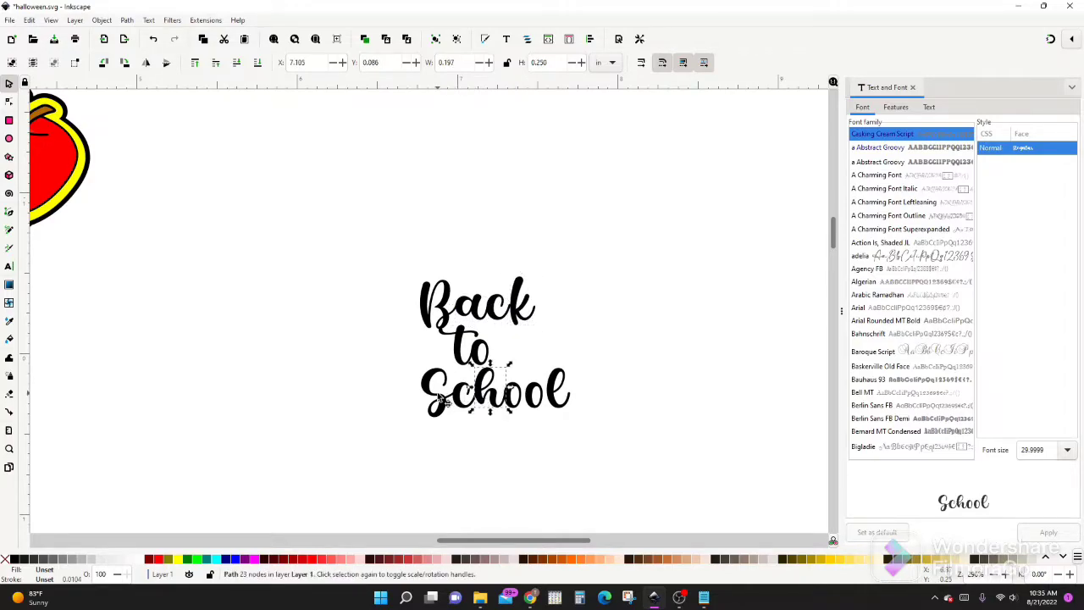
pyautogui.click(439, 398)
pyautogui.moveTo(556, 388); pyautogui.dragTo(555, 387)
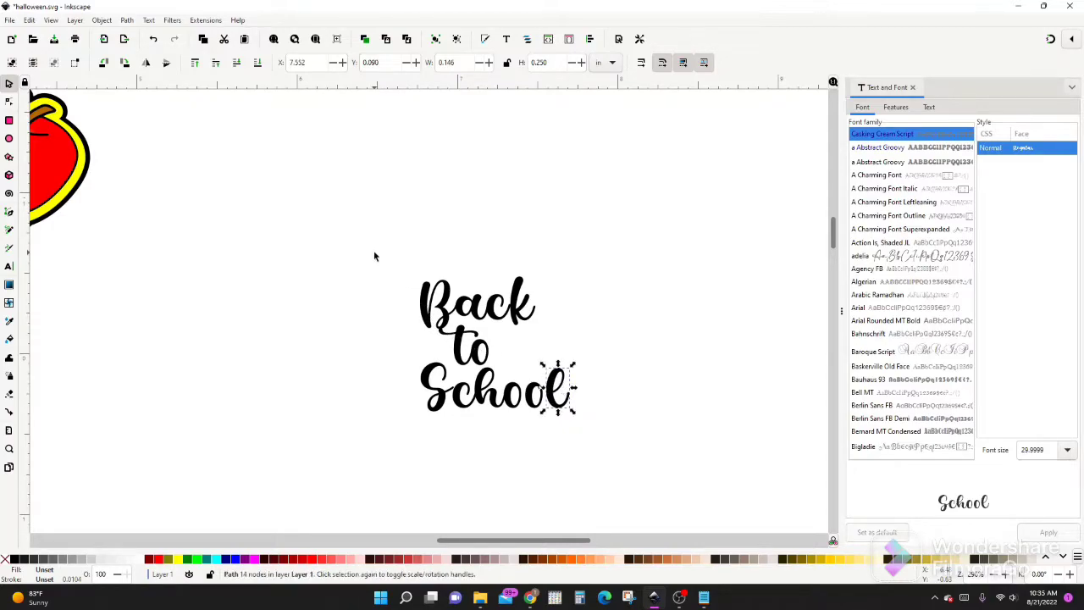
# - Group all twelve letter shapes and move the group up and left beside the sticker
pyautogui.moveTo(374, 256); pyautogui.dragTo(617, 468)
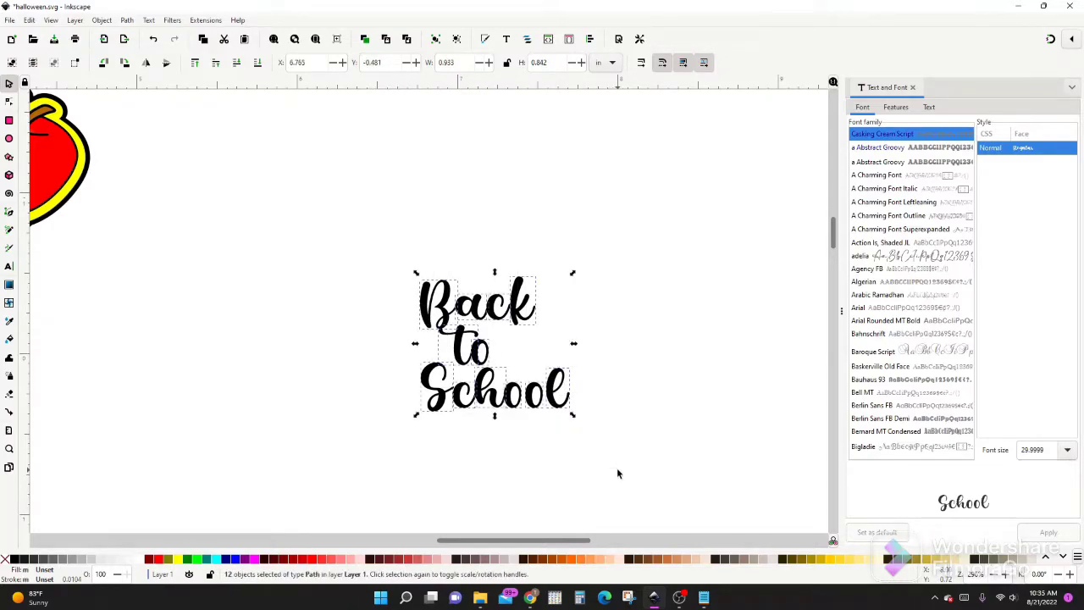
pyautogui.hotkey('ctrl', 'g')
pyautogui.moveTo(434, 320); pyautogui.dragTo(360, 280)
pyautogui.scroll(-1, 360, 279)
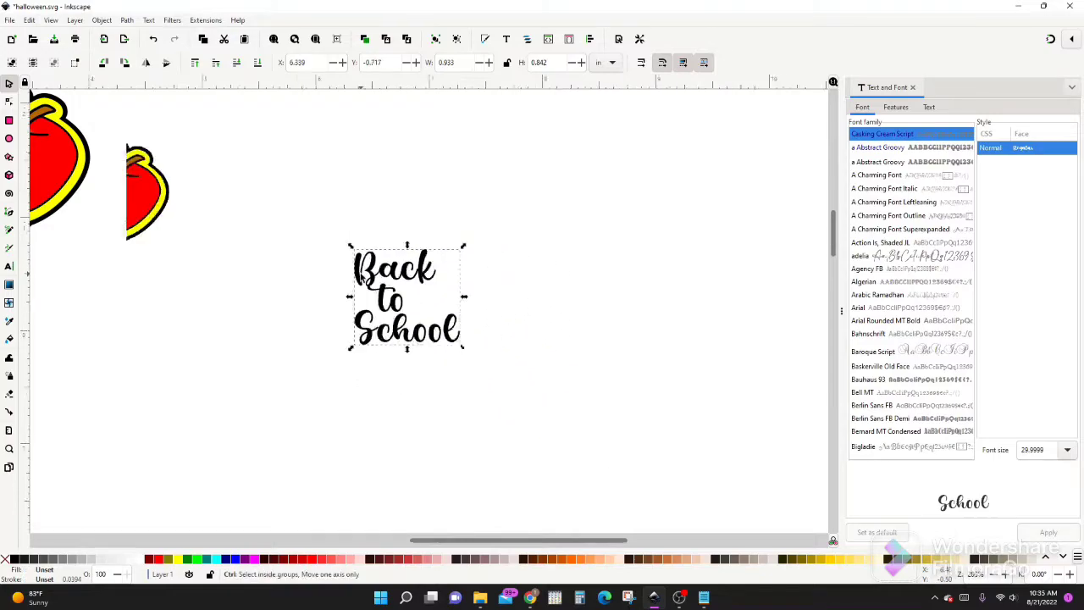
pyautogui.scroll(-1, 360, 280)
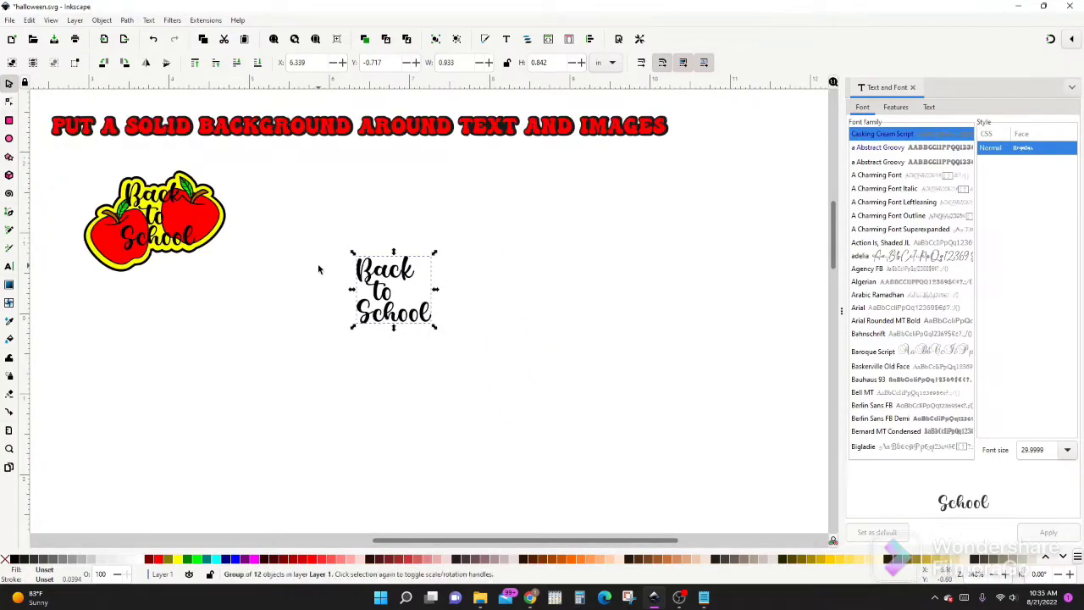
# - Duplicate the sticker's two red apples and send the copies behind the plain Back to School lettering
pyautogui.click(323, 328)
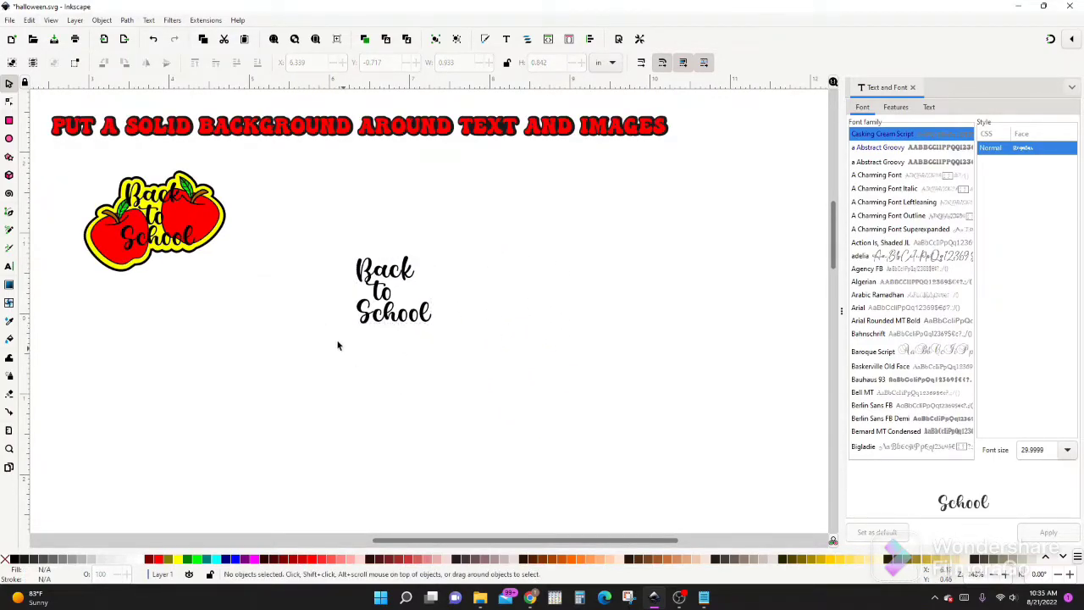
pyautogui.click(191, 220)
pyautogui.keyDown('shift'); pyautogui.click(108, 245); pyautogui.keyUp('shift')
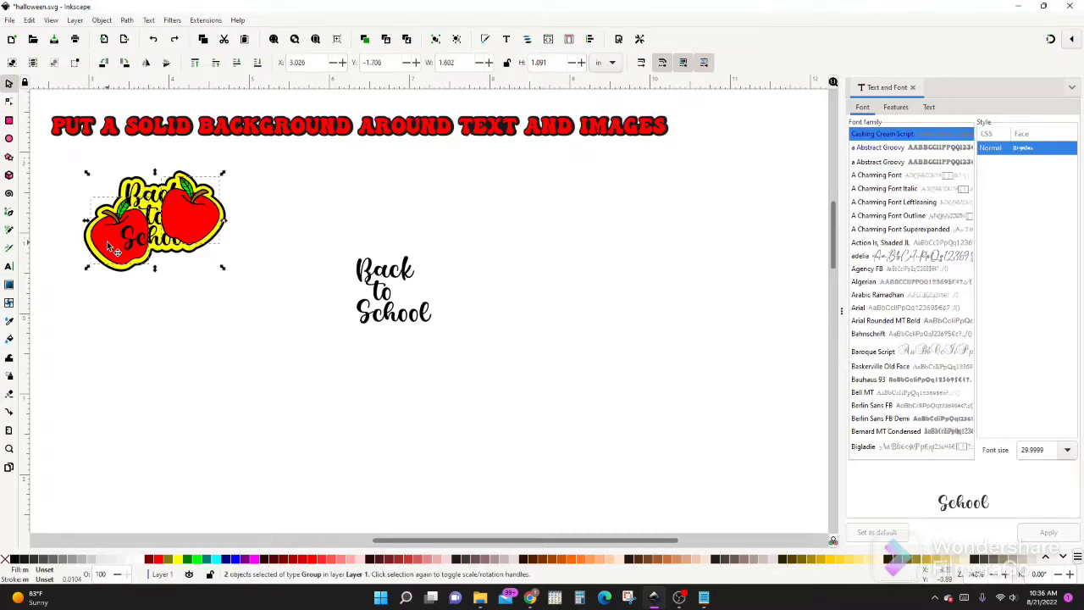
pyautogui.hotkey('ctrl', 'd')
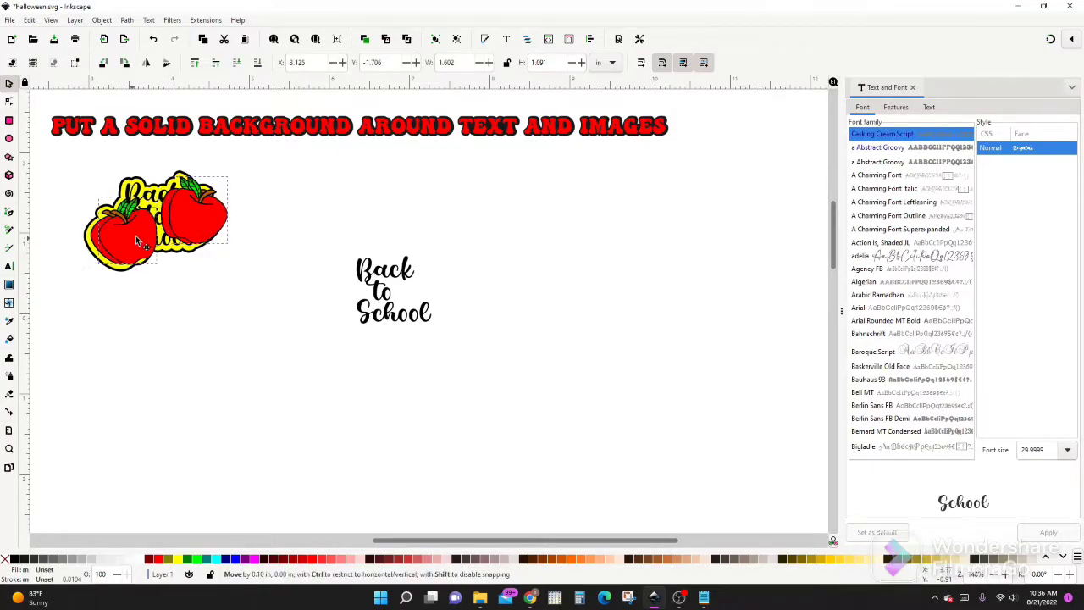
pyautogui.moveTo(113, 251); pyautogui.dragTo(347, 315)
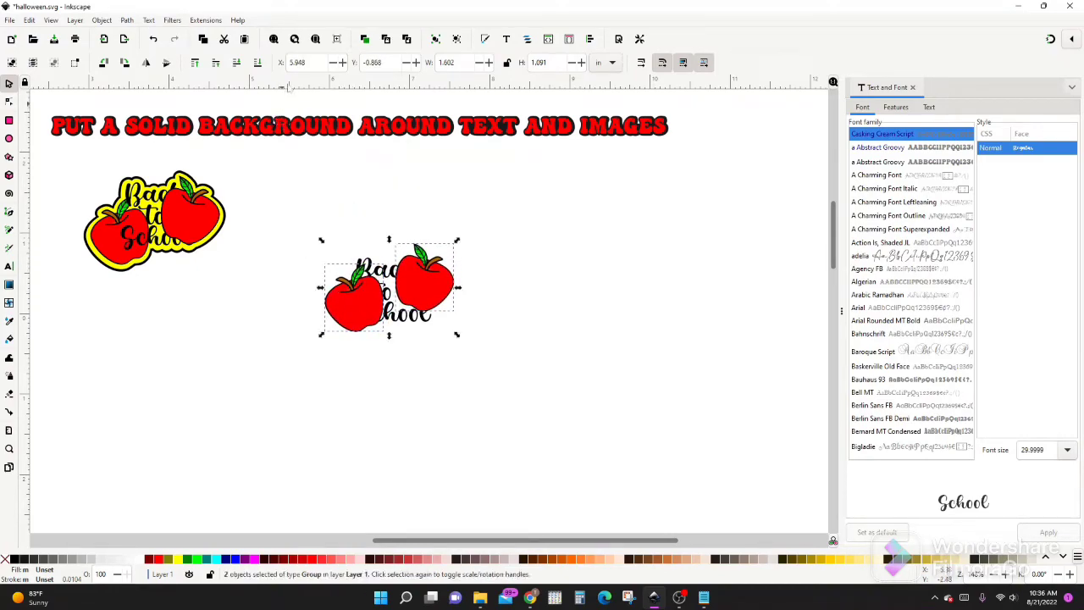
pyautogui.click(257, 64)
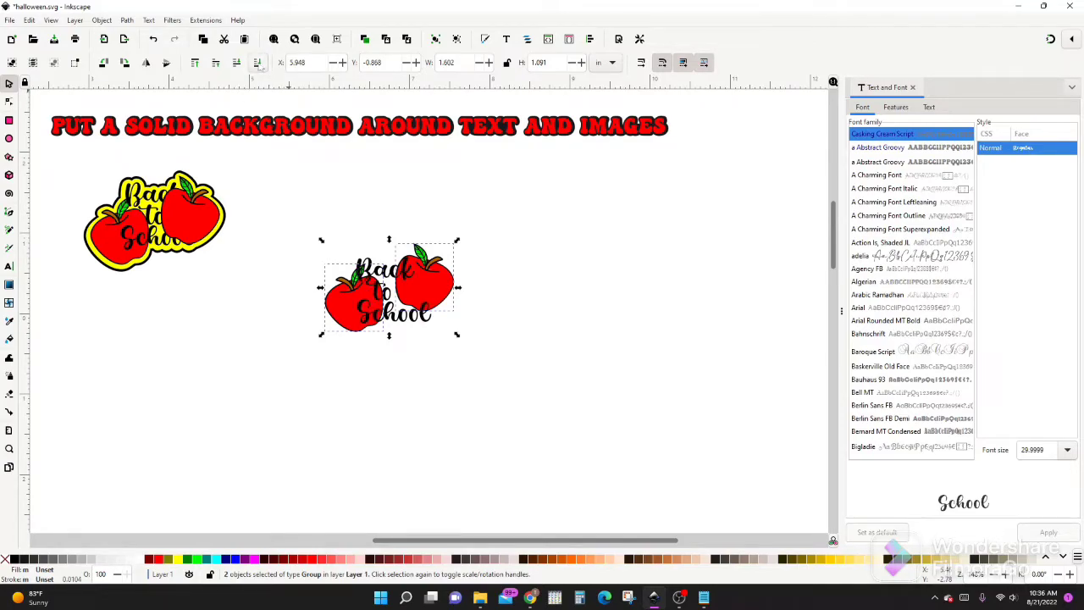
pyautogui.click(296, 294)
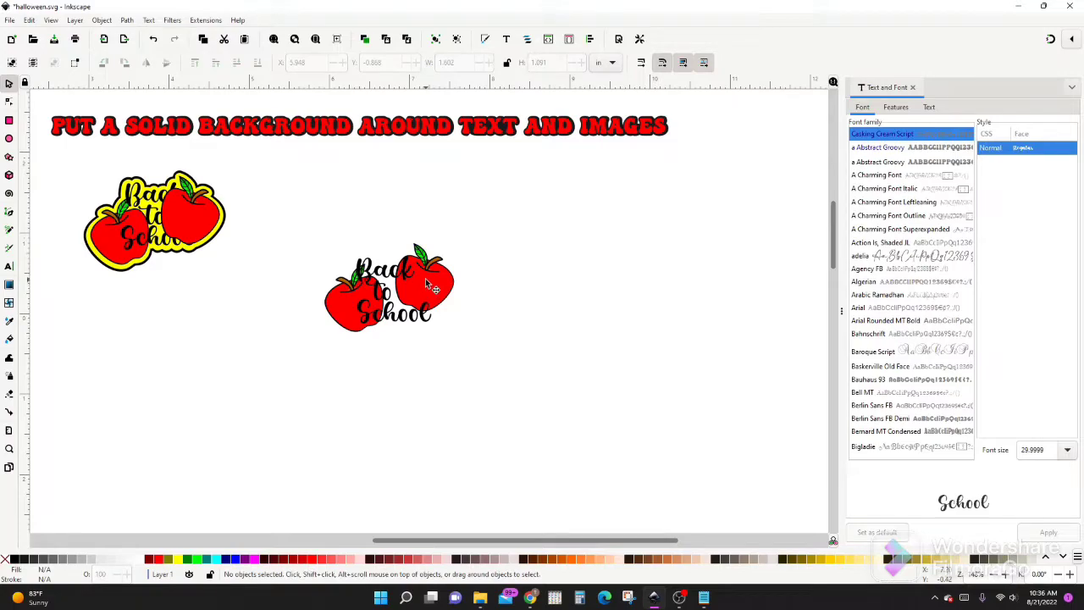
# - Import the animal-1300257 file with default SVG input settings
pyautogui.click(9, 20)
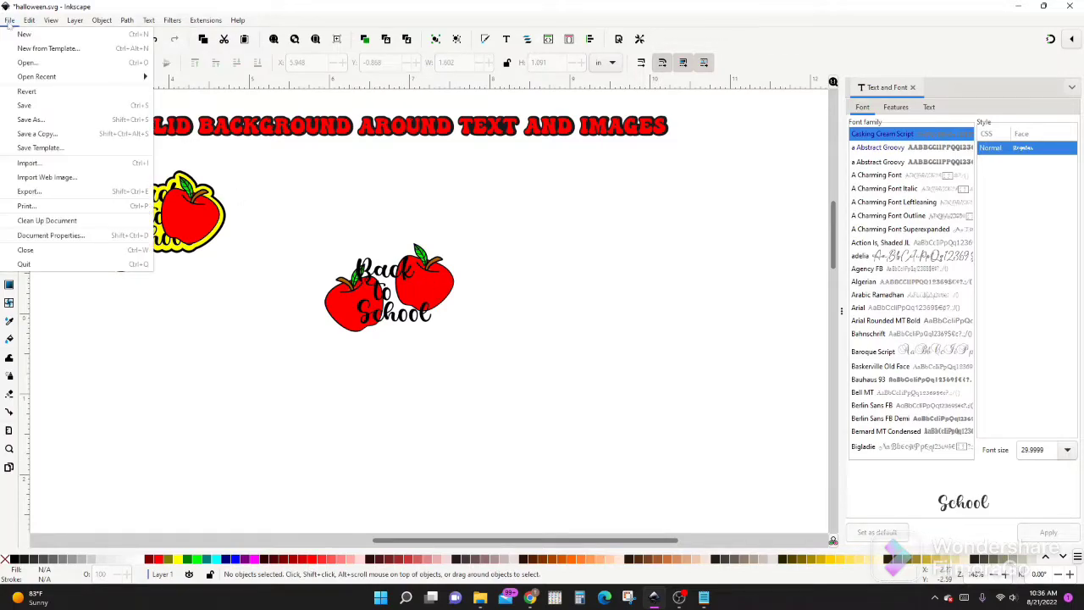
pyautogui.click(30, 164)
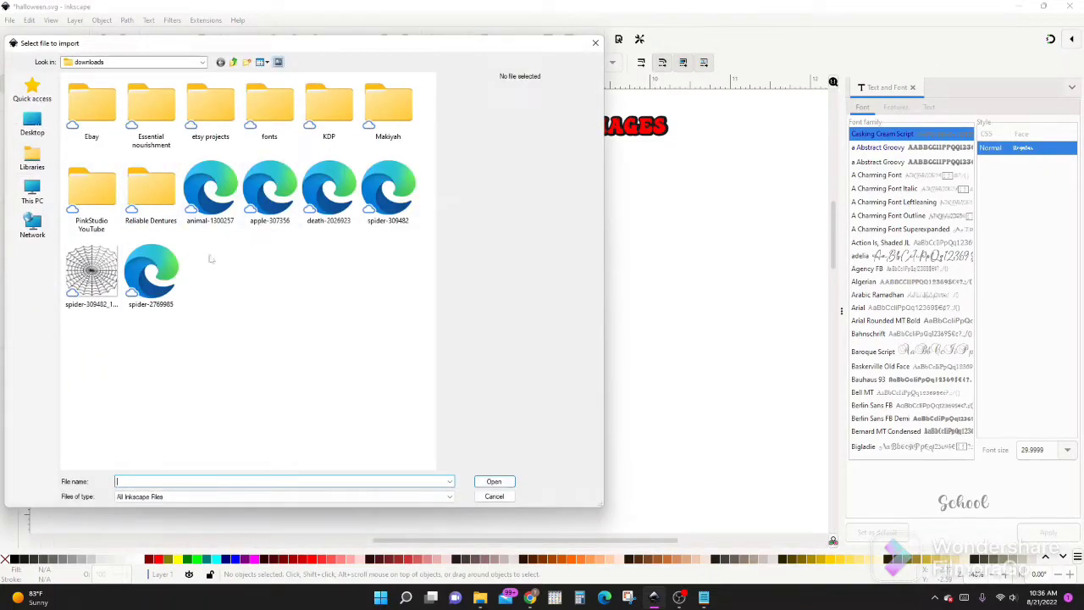
pyautogui.click(222, 206)
pyautogui.click(491, 483)
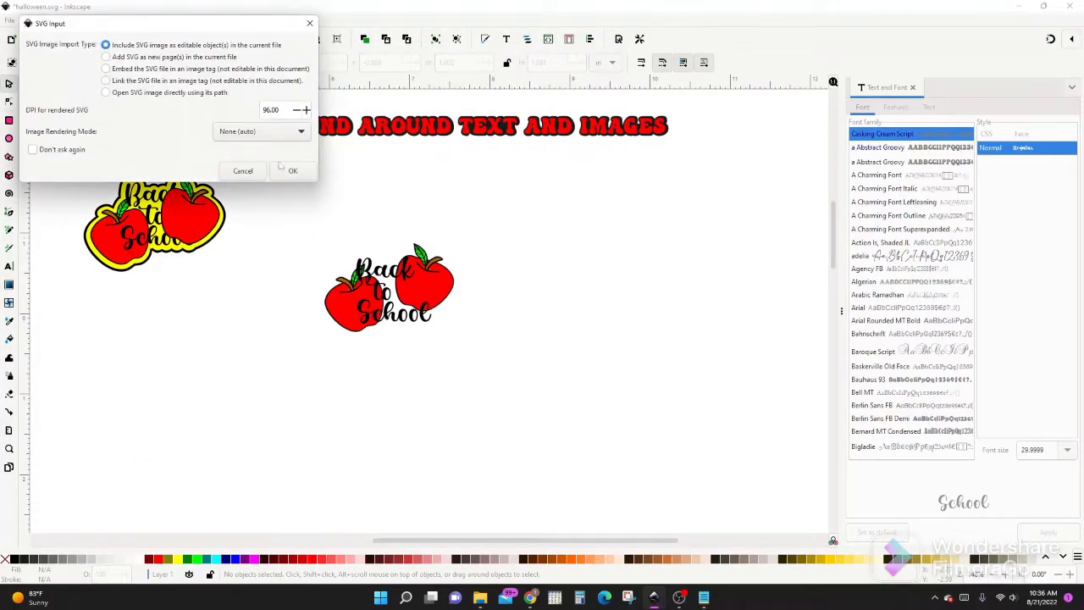
pyautogui.click(289, 170)
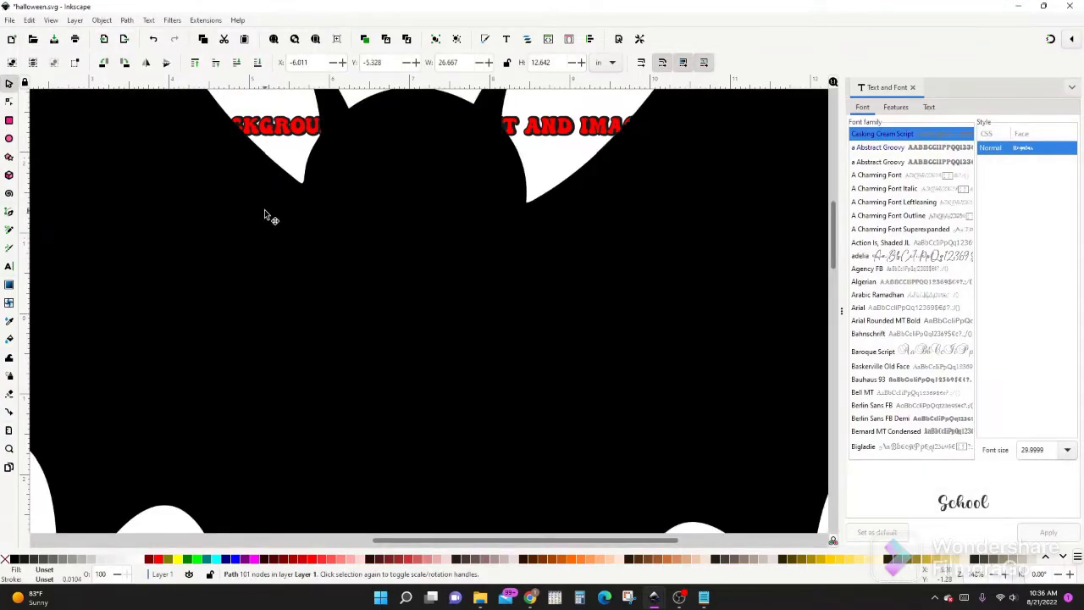
pyautogui.scroll(-3, 264, 209)
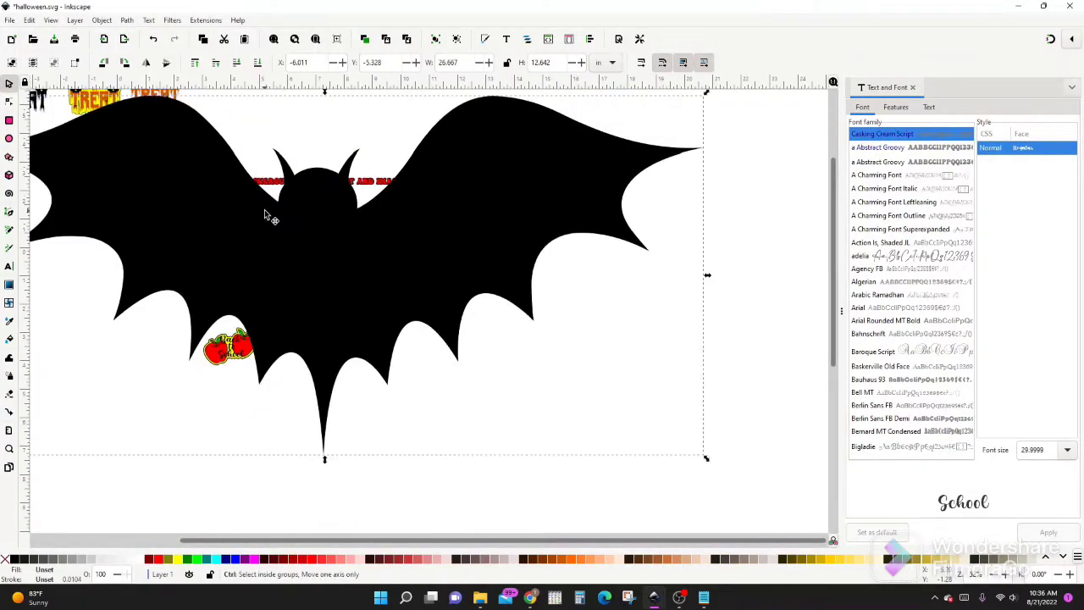
pyautogui.scroll(-1, 265, 209)
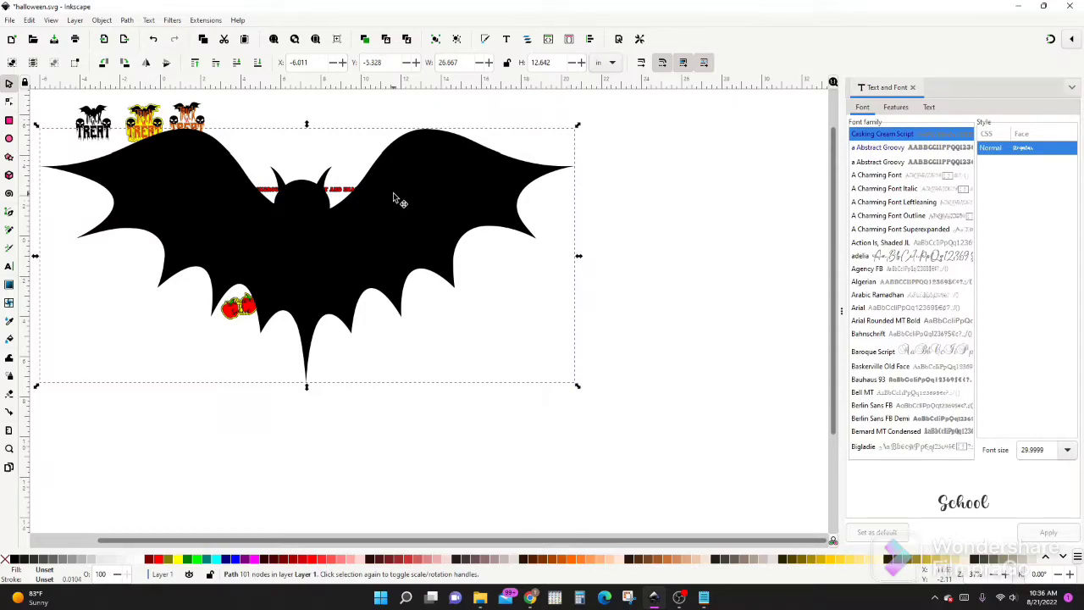
# - Delete the imported bat shape
pyautogui.press('Delete')
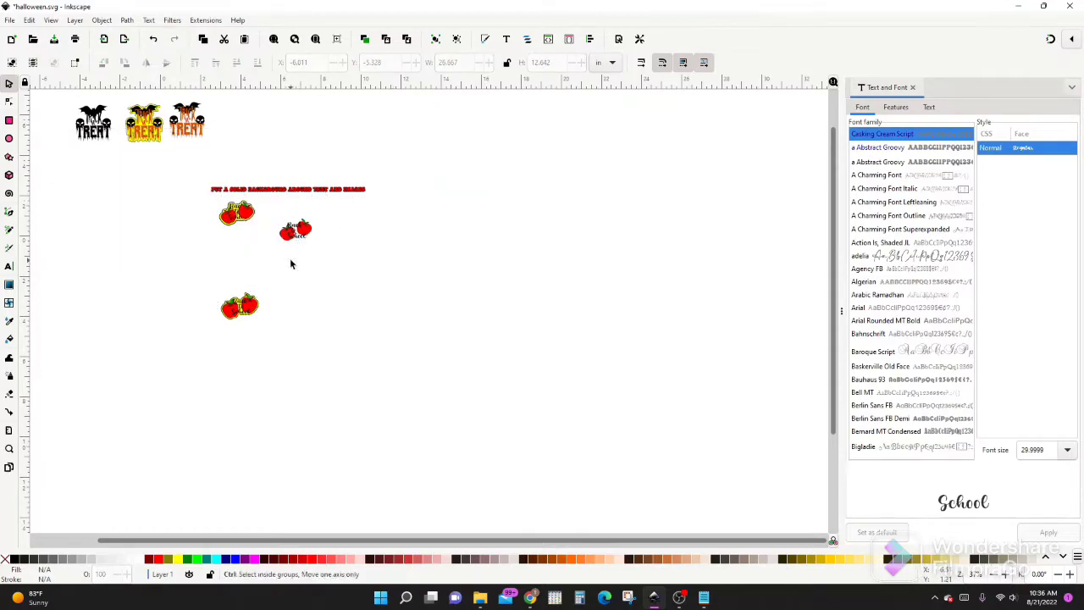
pyautogui.scroll(4, 329, 248)
pyautogui.scroll(1, 344, 278)
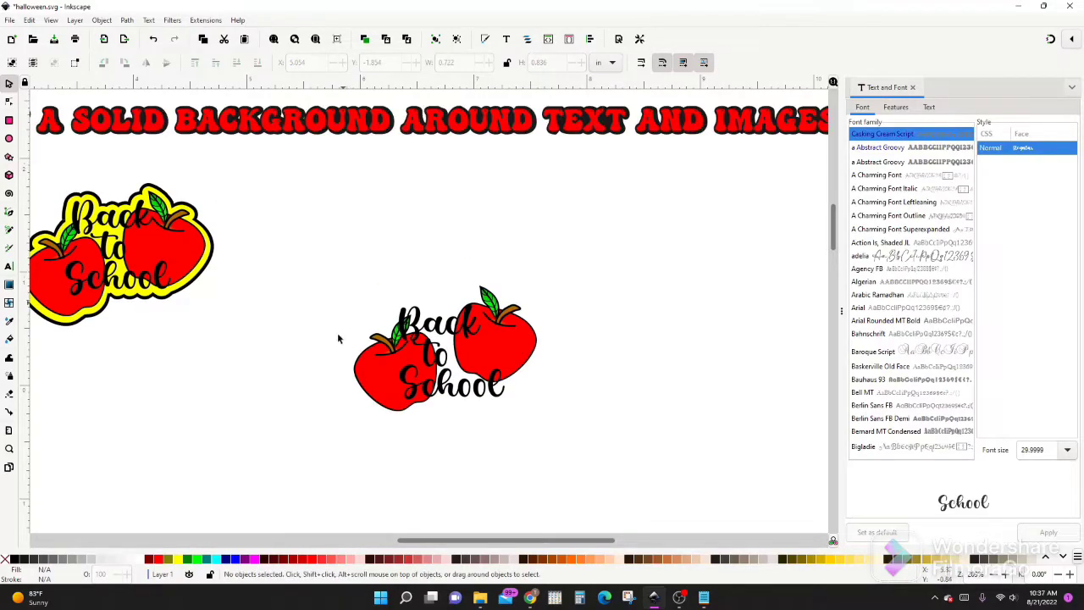
# - Duplicate the apples-and-lettering arrangement toward the upper right, then reselect the middle copy
pyautogui.moveTo(322, 263); pyautogui.dragTo(575, 443)
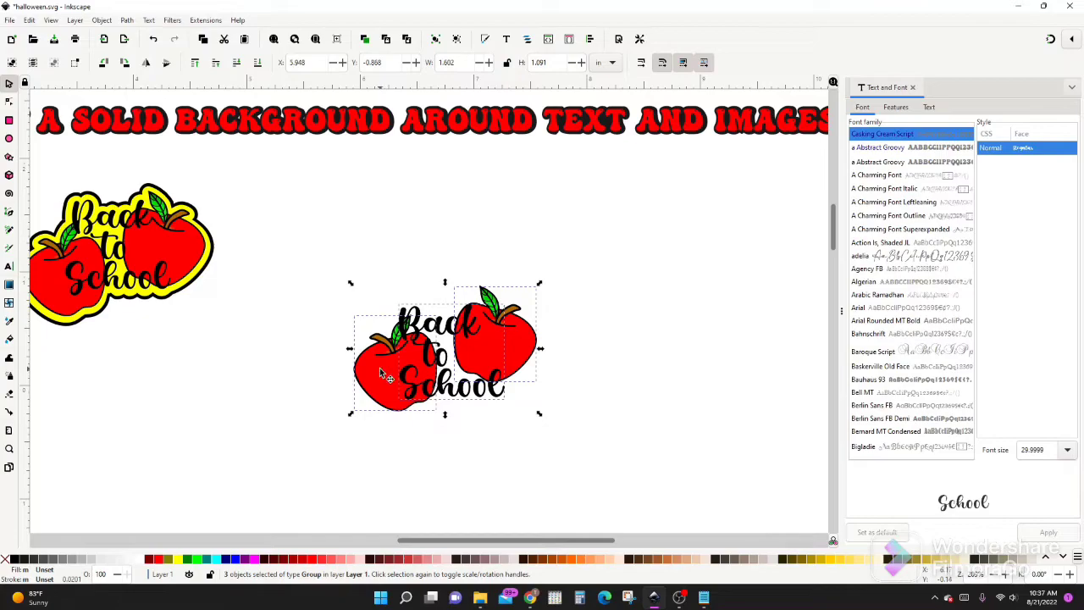
pyautogui.hotkey('ctrl', 'd')
pyautogui.moveTo(411, 395); pyautogui.dragTo(665, 230)
pyautogui.moveTo(300, 280); pyautogui.dragTo(580, 438)
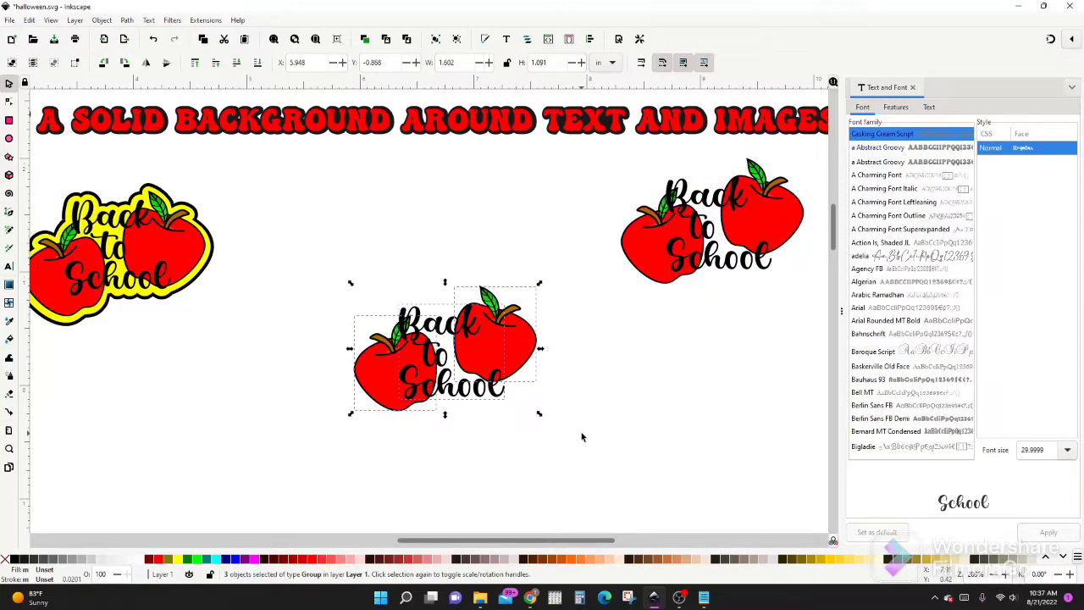
pyautogui.click(339, 377)
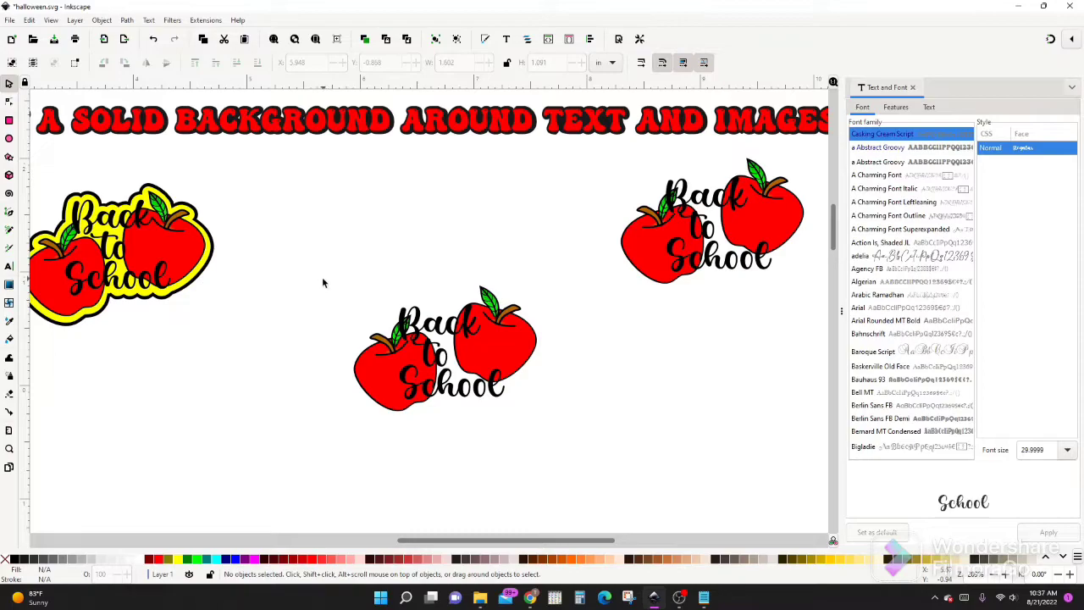
pyautogui.moveTo(323, 283); pyautogui.dragTo(572, 451)
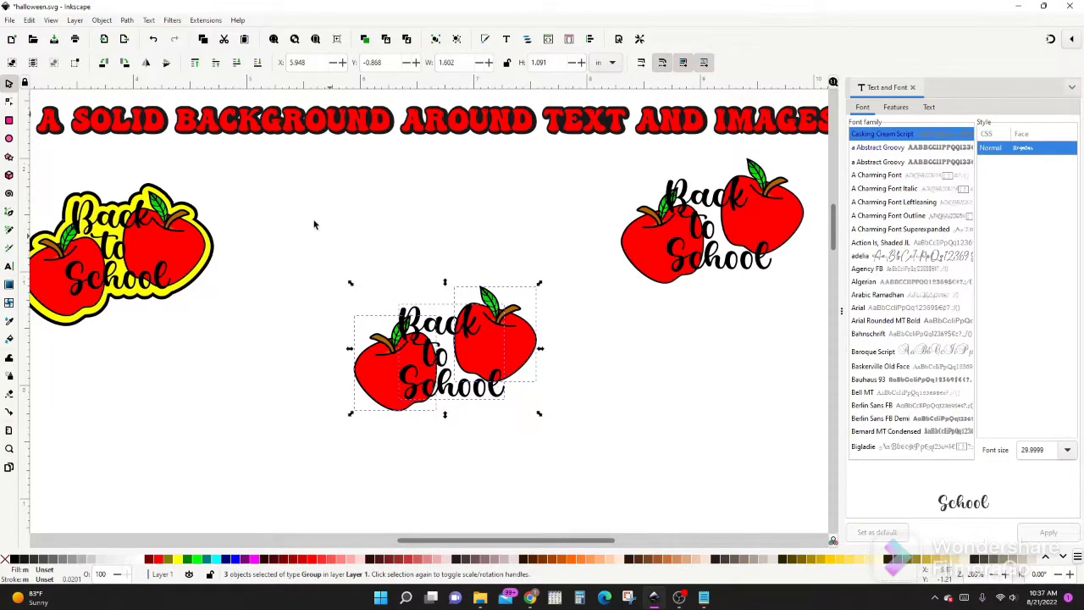
pyautogui.click(129, 20)
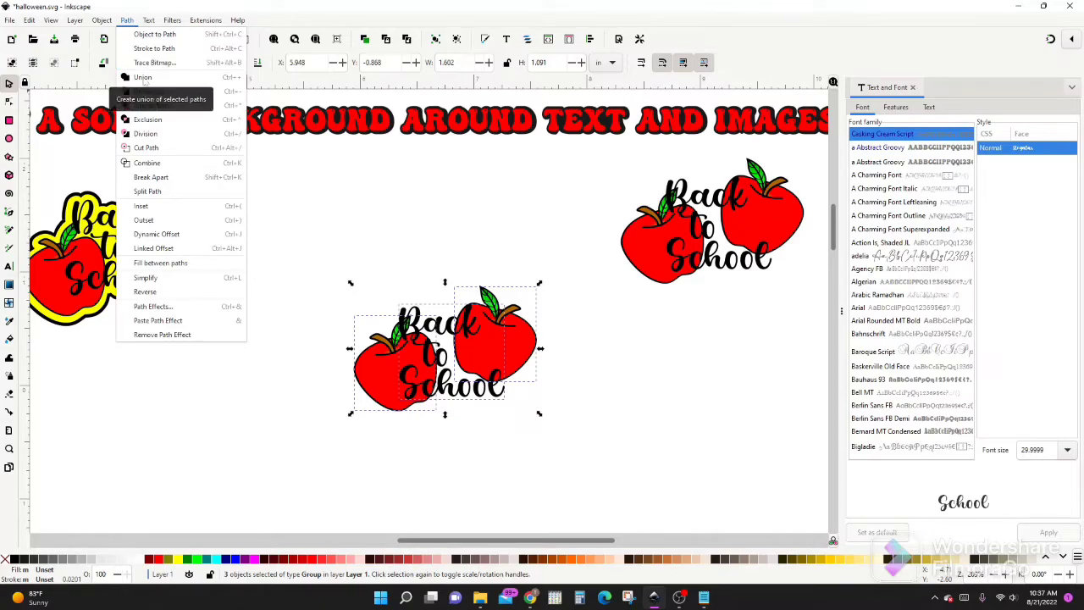
pyautogui.click(142, 77)
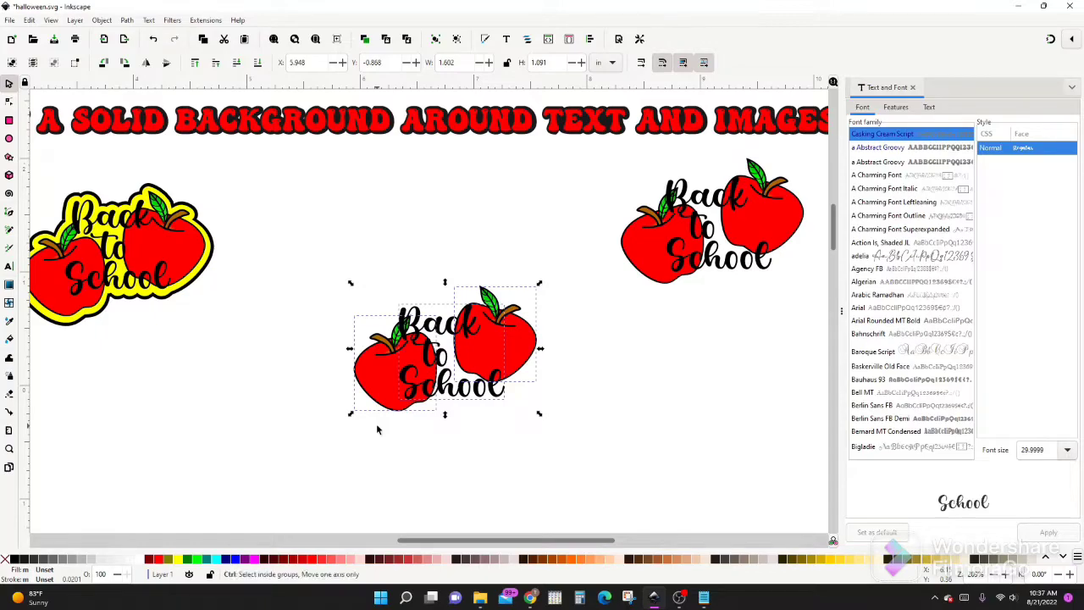
# - With the Node tool, select the left apple, its stem and the letter paths
pyautogui.scroll(1, 378, 429)
pyautogui.scroll(1, 376, 428)
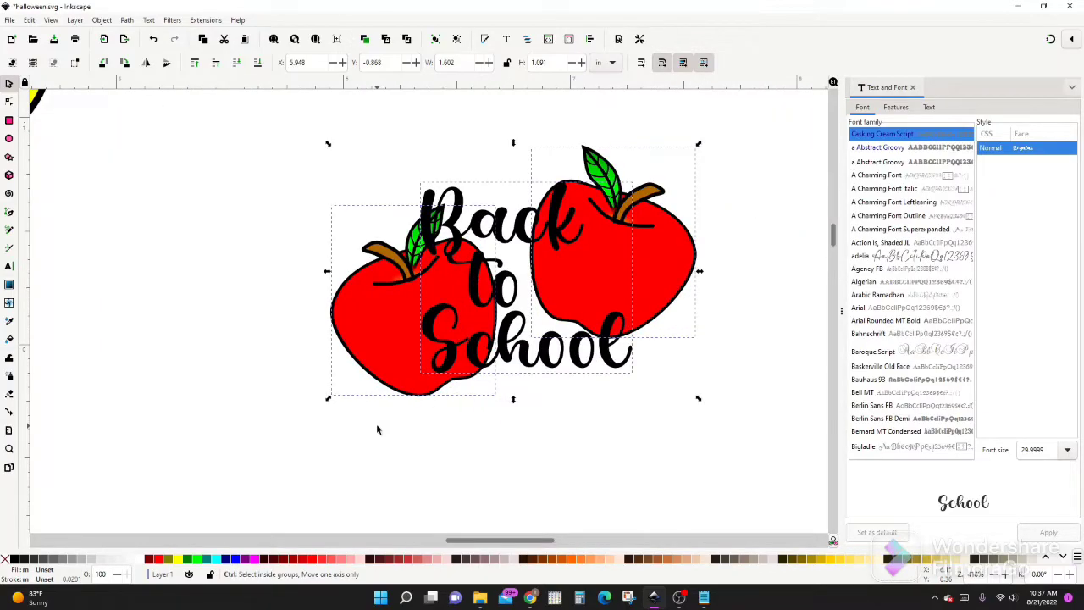
pyautogui.click(303, 374)
pyautogui.click(9, 101)
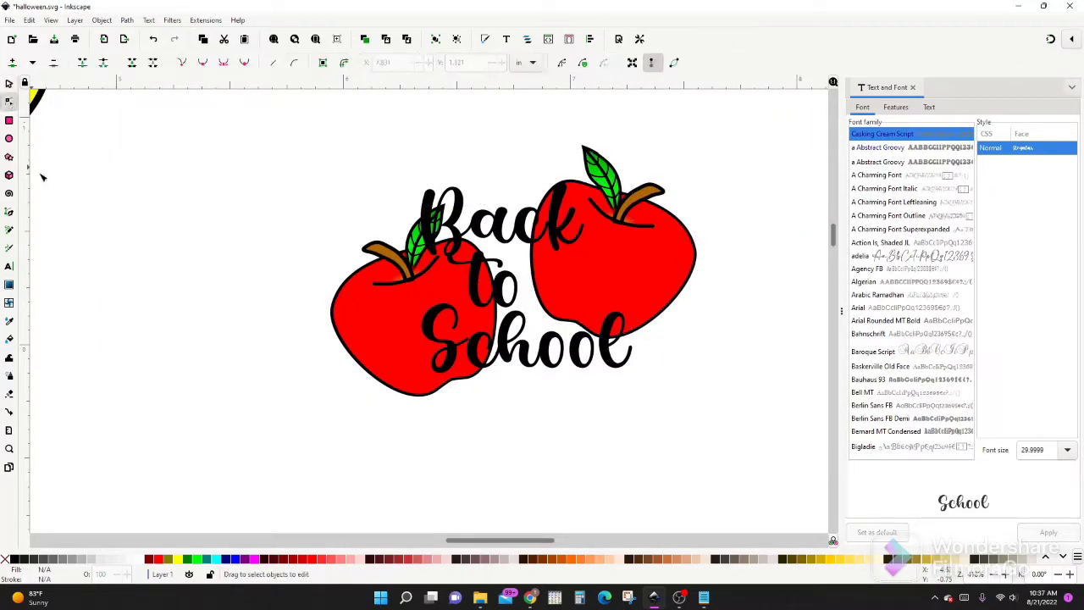
pyautogui.click(379, 385)
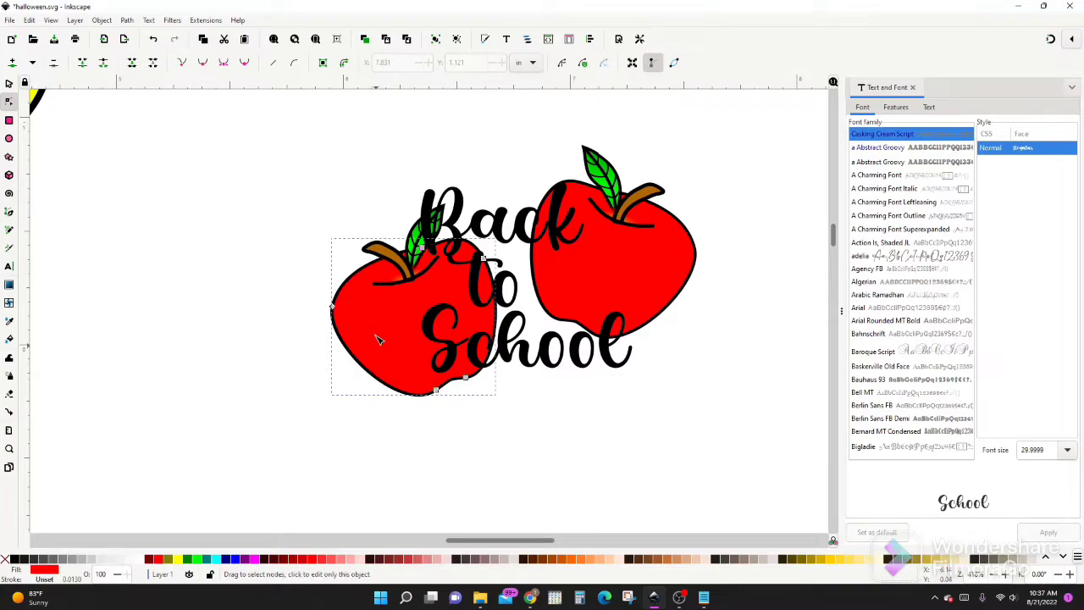
pyautogui.keyDown('shift'); pyautogui.click(400, 265); pyautogui.keyUp('shift')
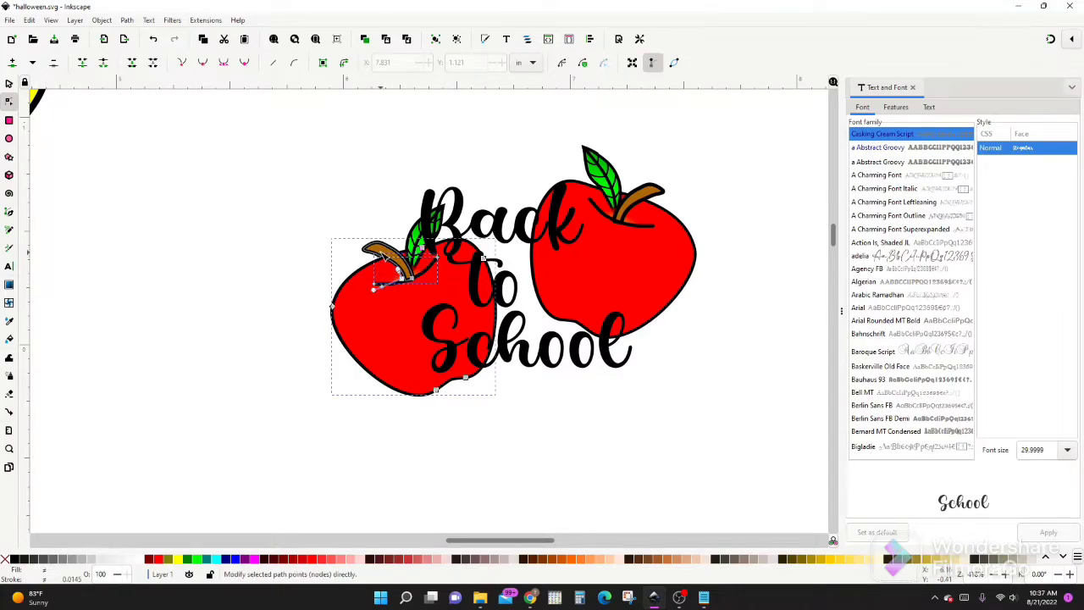
pyautogui.scroll(2, 423, 266)
pyautogui.click(417, 254)
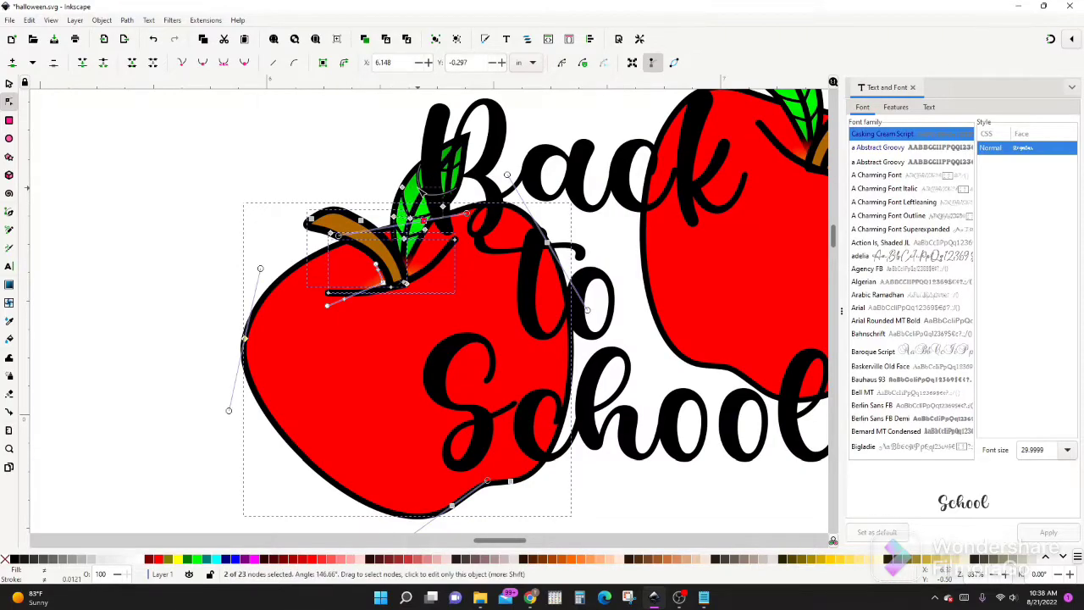
pyautogui.keyDown('shift'); pyautogui.click(546, 246); pyautogui.keyUp('shift')
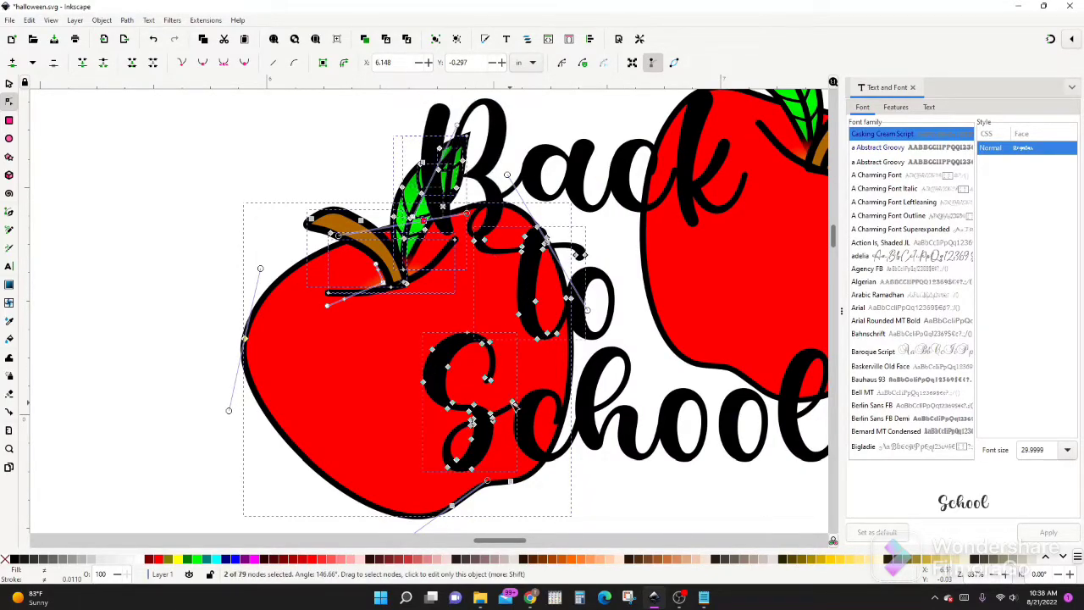
pyautogui.hscroll(10, 510, 321)
pyautogui.scroll(-3, 511, 322)
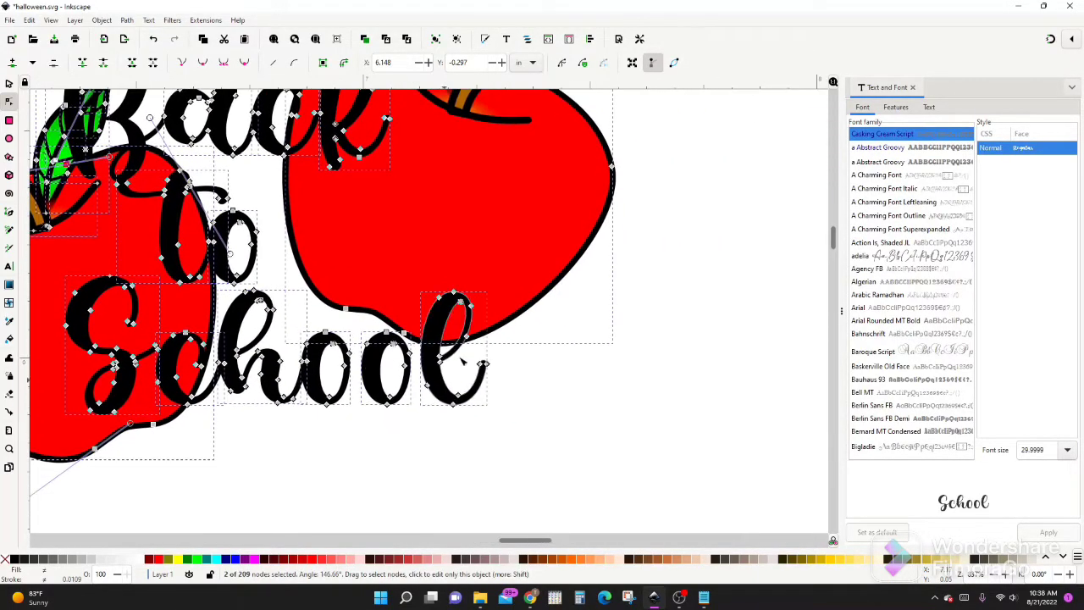
# - Add the right apple with its stem and leaf, then union everything into one path
pyautogui.keyDown('shift'); pyautogui.click(511, 322); pyautogui.keyUp('shift')
pyautogui.scroll(5, 511, 322)
pyautogui.scroll(2, 511, 322)
pyautogui.keyDown('shift'); pyautogui.click(504, 231); pyautogui.keyUp('shift')
pyautogui.keyDown('shift'); pyautogui.click(424, 183); pyautogui.keyUp('shift')
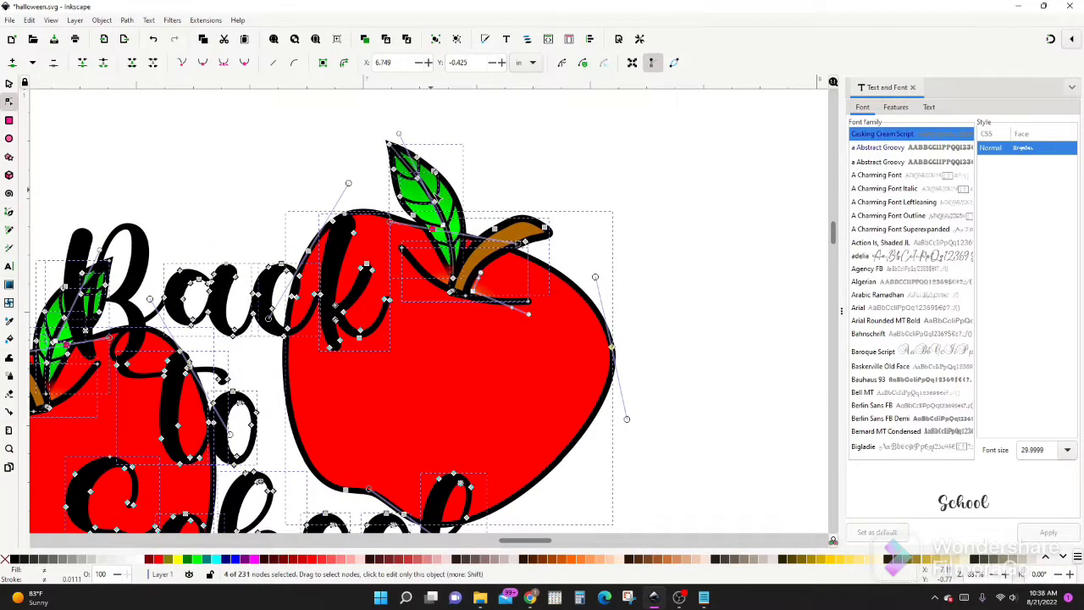
pyautogui.keyDown('ctrl'); pyautogui.scroll(-2, 290, 249); pyautogui.keyUp('ctrl')
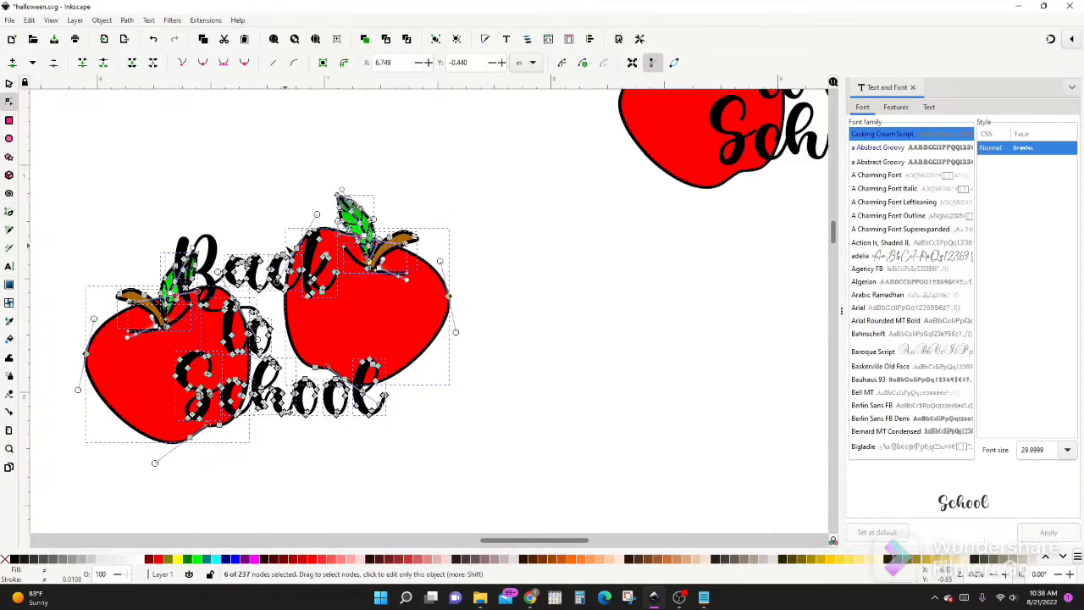
pyautogui.click(126, 19)
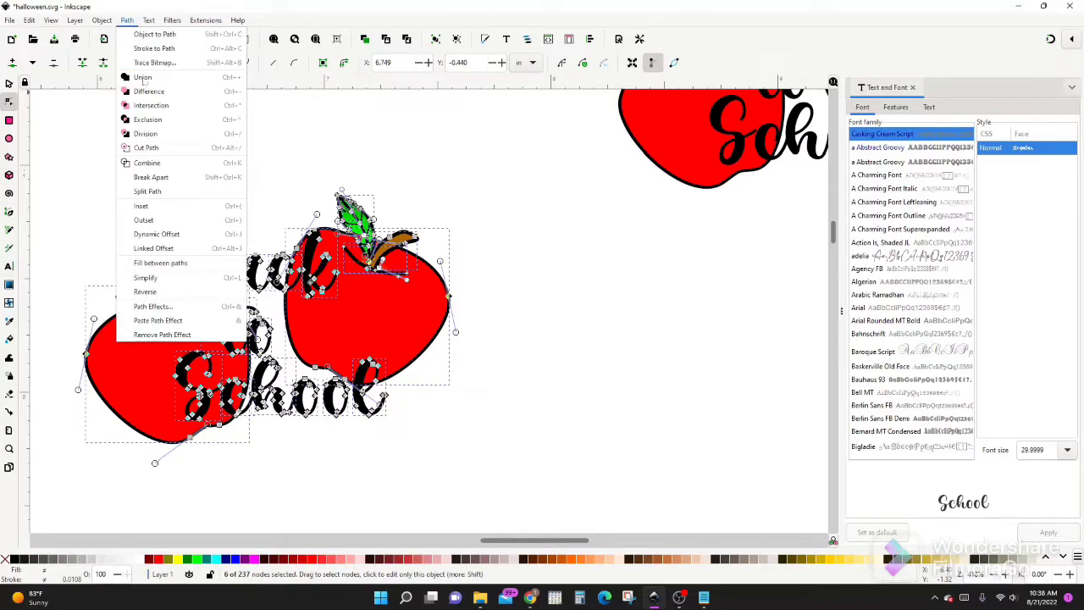
pyautogui.click(141, 76)
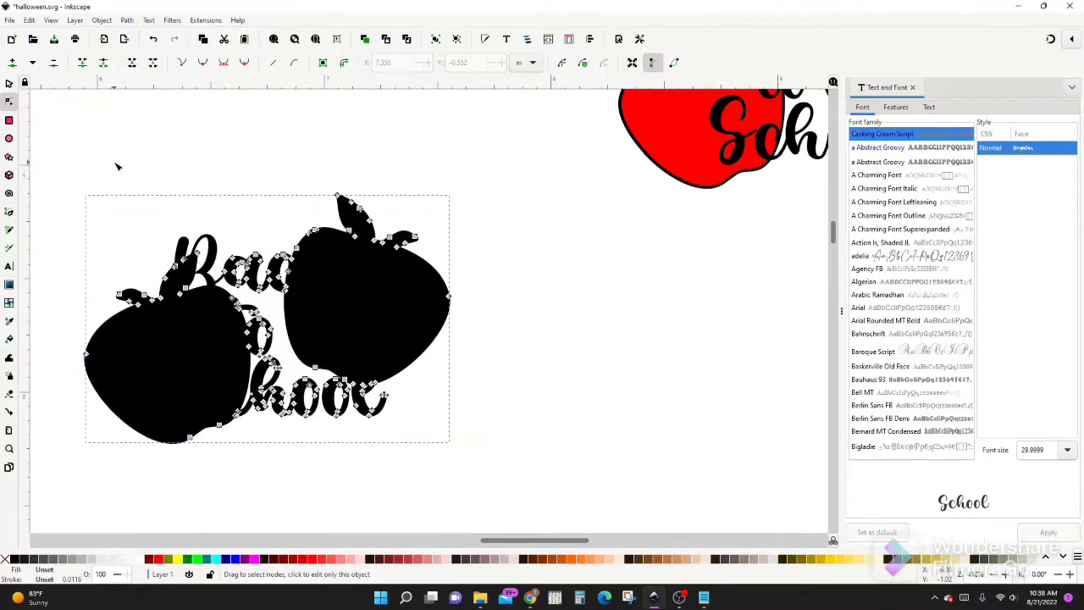
pyautogui.click(9, 83)
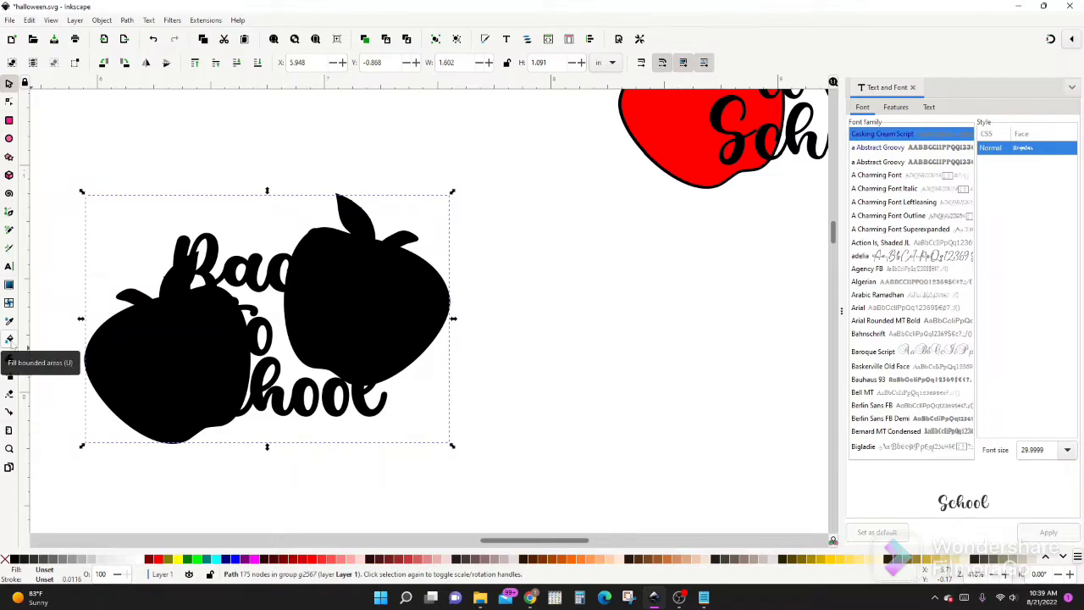
# - Set the Paint Bucket to fill by Visible Colors and grow by 10 pt
pyautogui.click(10, 341)
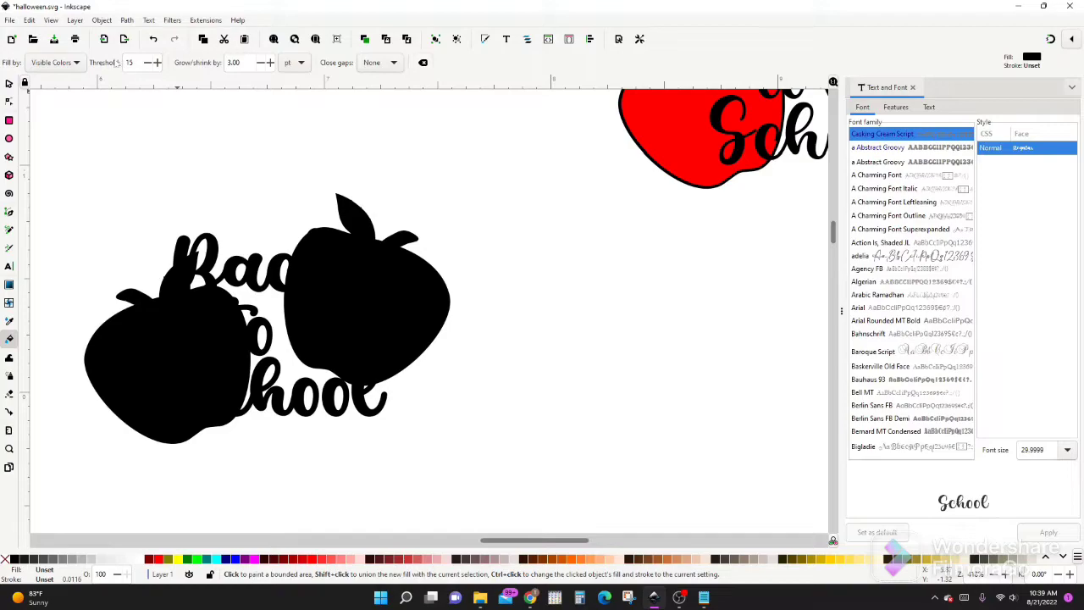
pyautogui.click(74, 63)
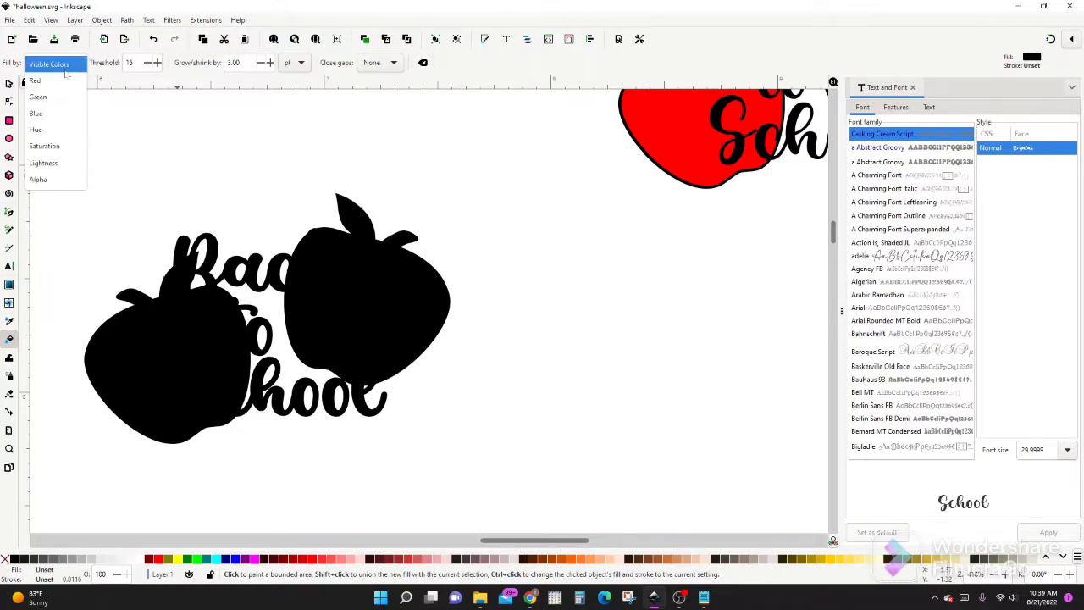
pyautogui.click(64, 66)
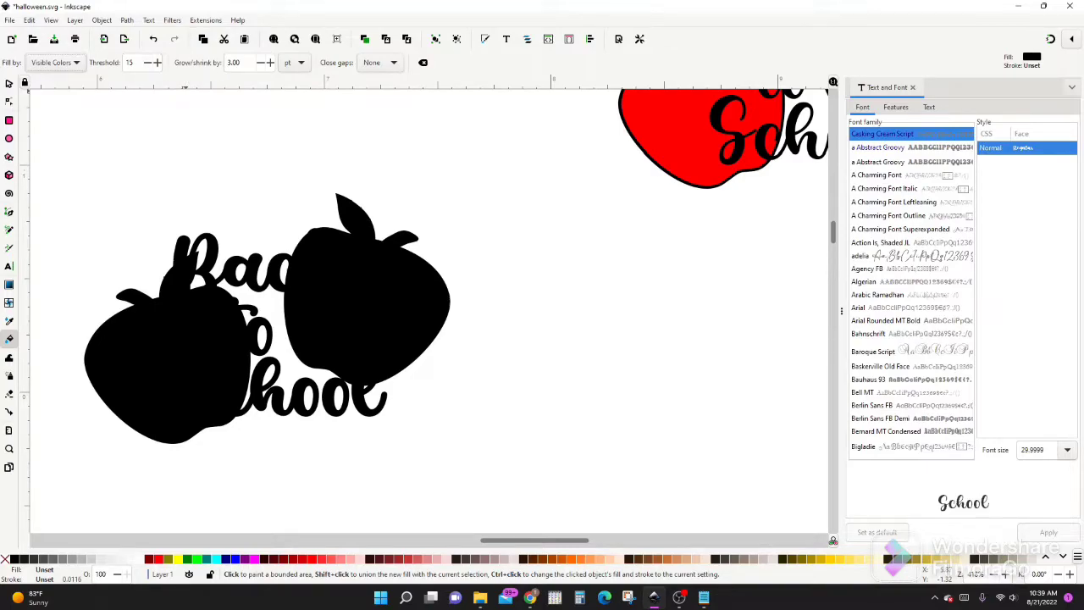
pyautogui.doubleClick(234, 63)
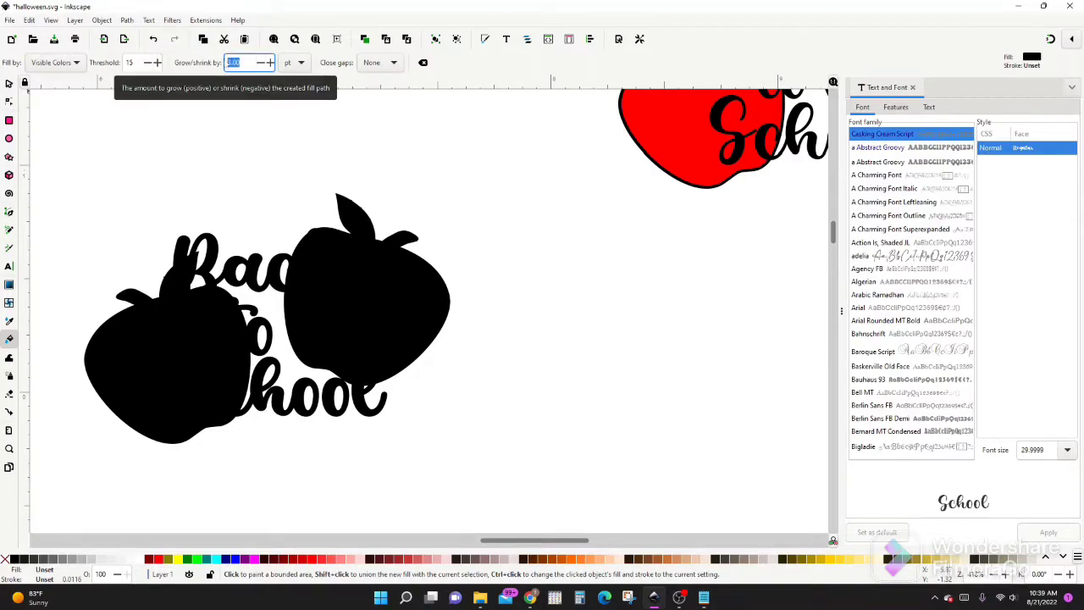
pyautogui.write('10')
pyautogui.click(301, 62)
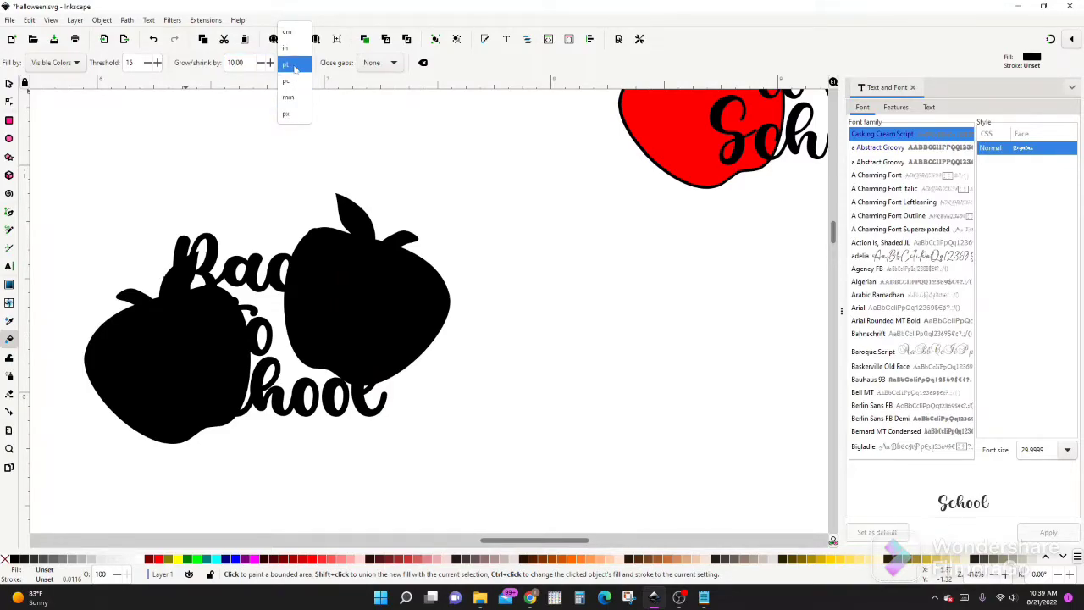
pyautogui.click(295, 66)
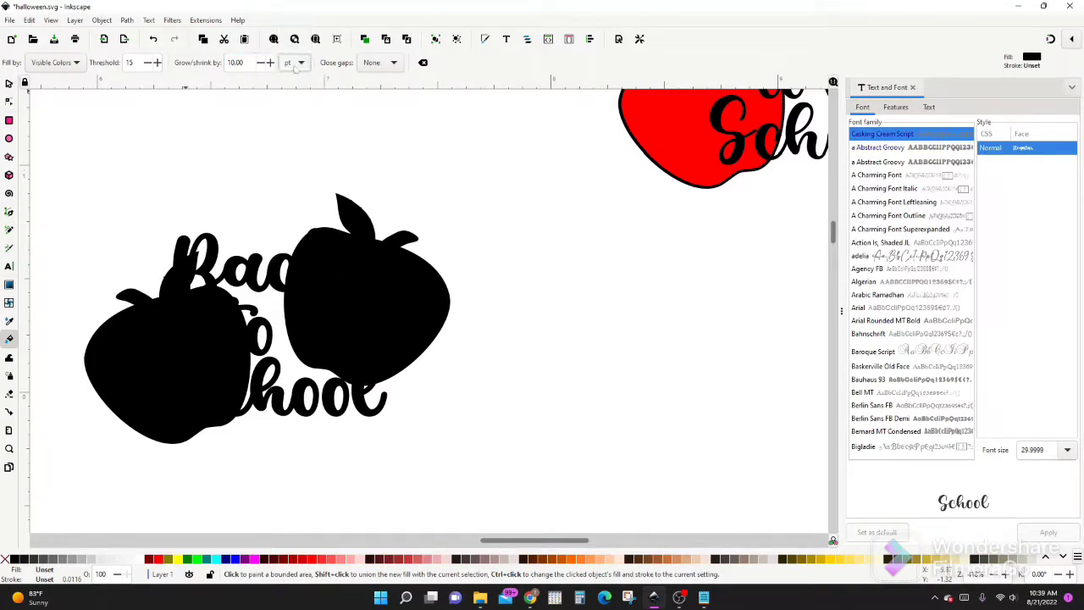
# - Bucket-fill around the black silhouette and colour the new fill shape yellow
pyautogui.click(321, 230)
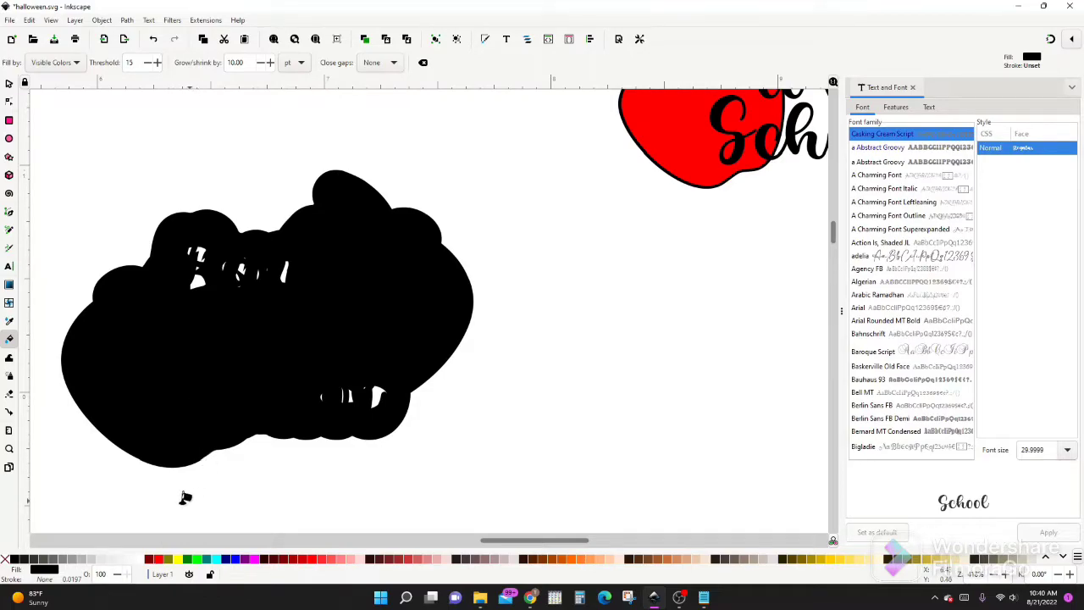
pyautogui.click(177, 560)
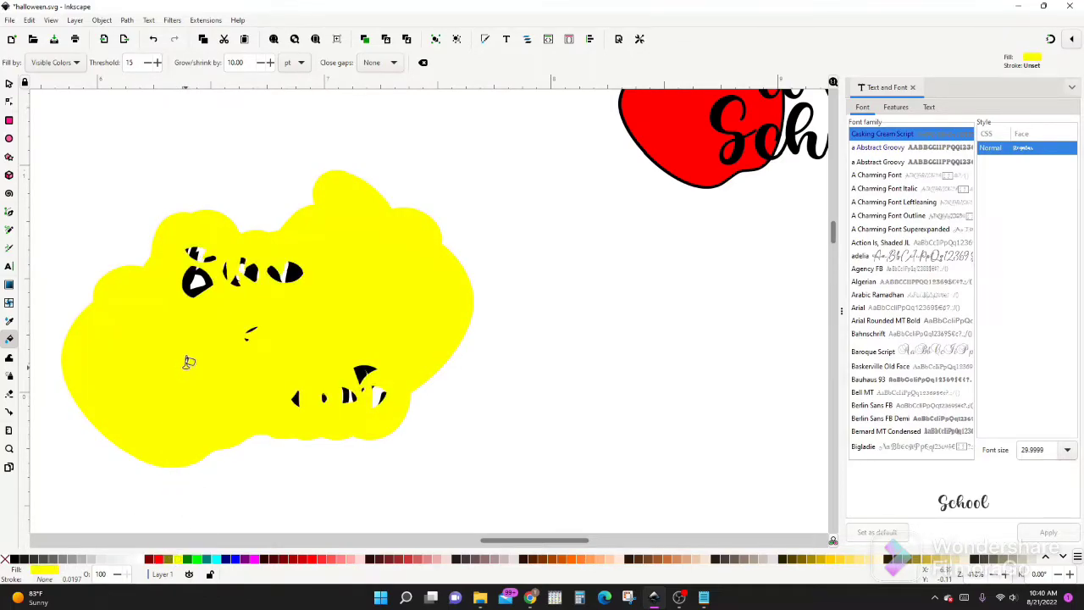
# - Delete the upper, middle and bottom hole nodes from the yellow shape, leaving a solid 35-node blob
pyautogui.press('s')
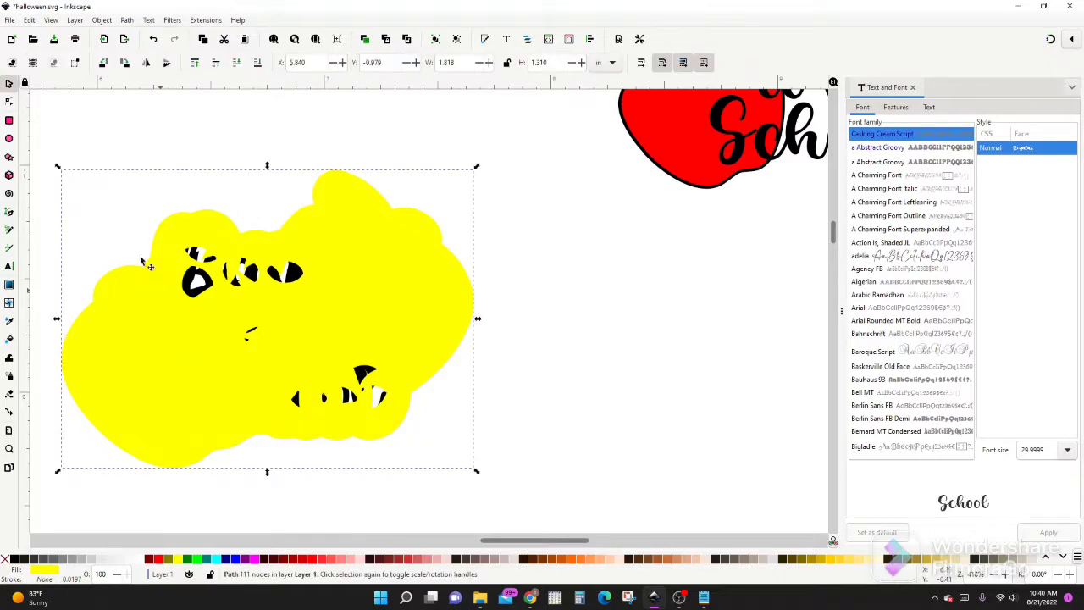
pyautogui.press('n')
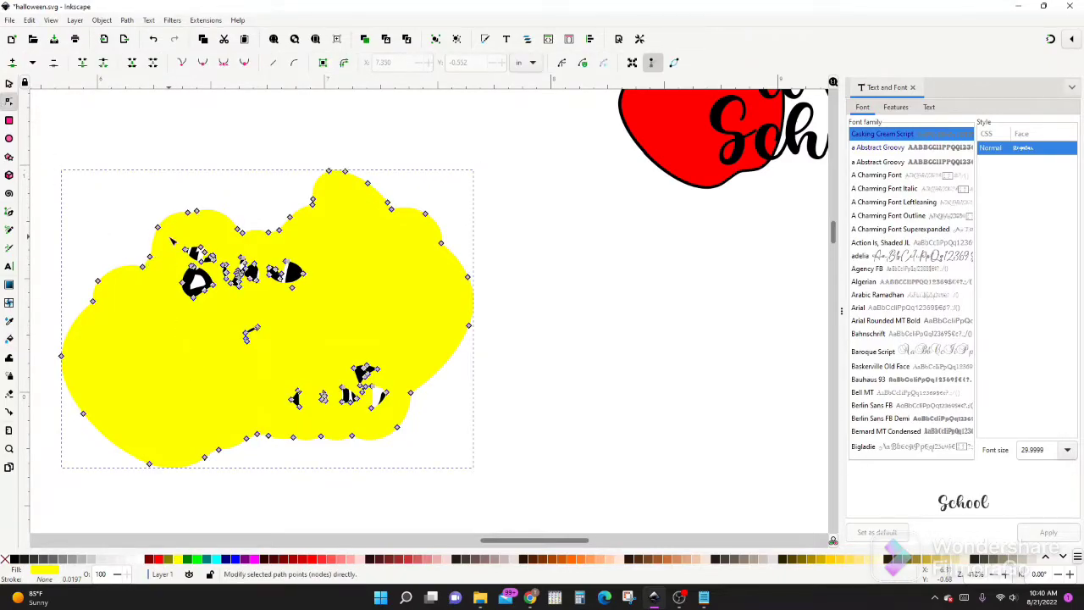
pyautogui.moveTo(172, 241); pyautogui.dragTo(330, 345)
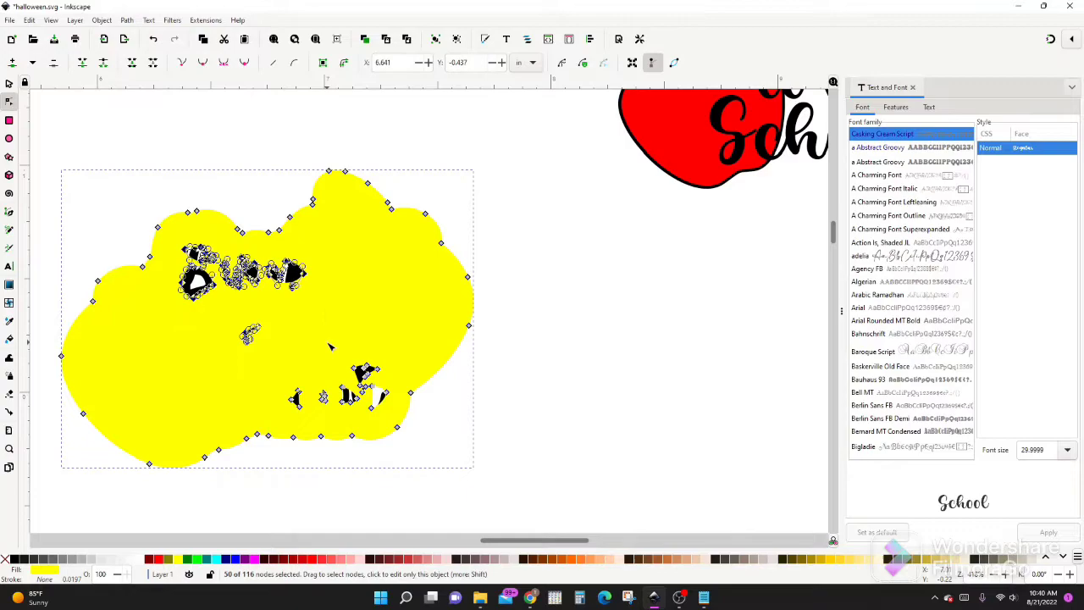
pyautogui.press('Delete')
pyautogui.moveTo(197, 326); pyautogui.dragTo(395, 424)
pyautogui.press('Delete')
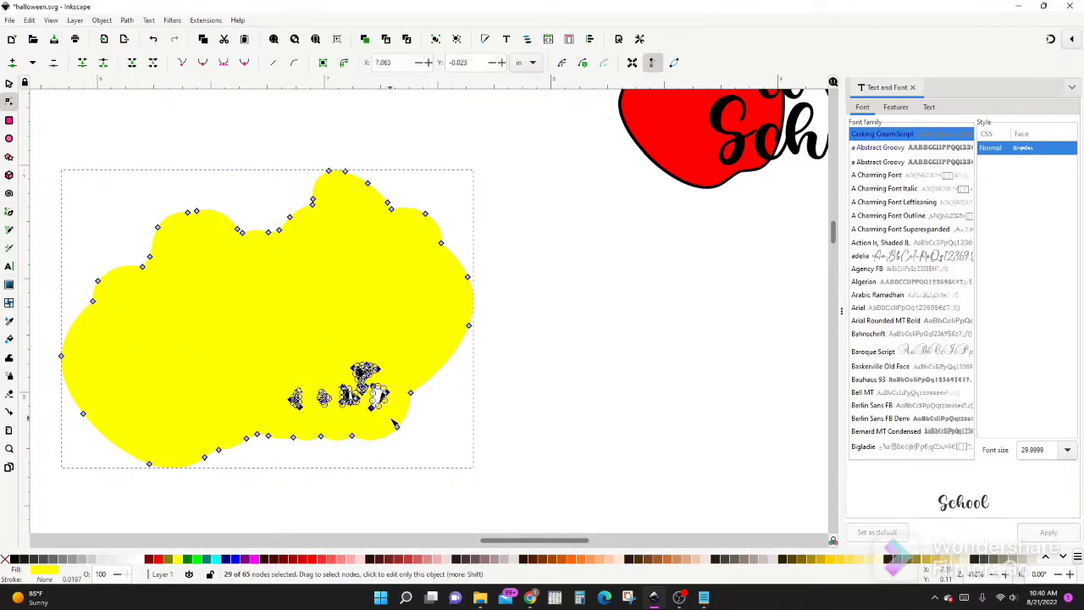
pyautogui.press('Delete')
# - Send the yellow blob to the bottom of the stack, behind the black apples and lettering
pyautogui.press('s')
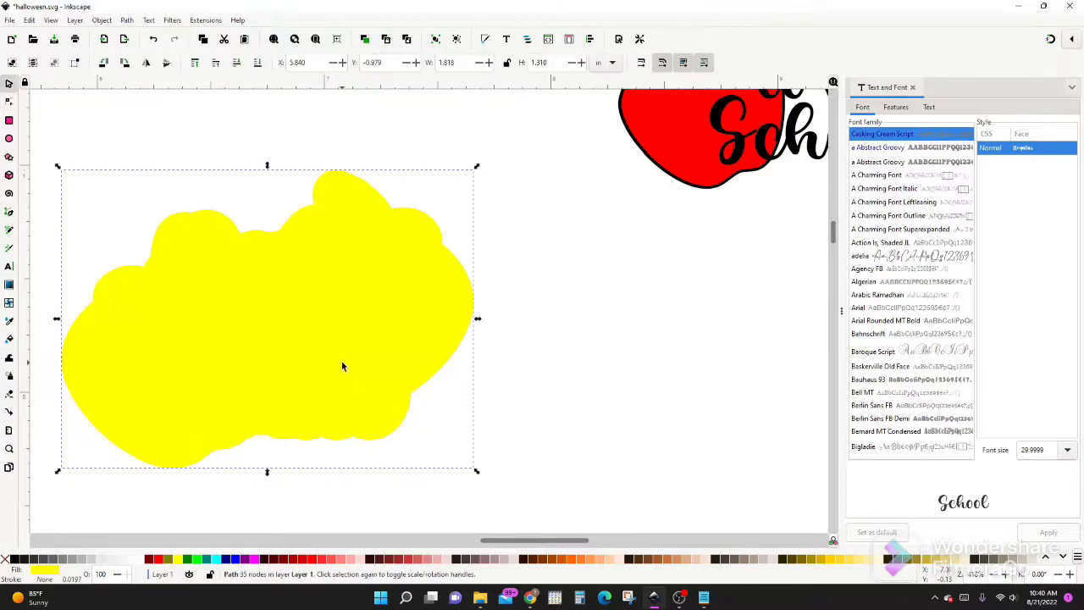
pyautogui.click(258, 63)
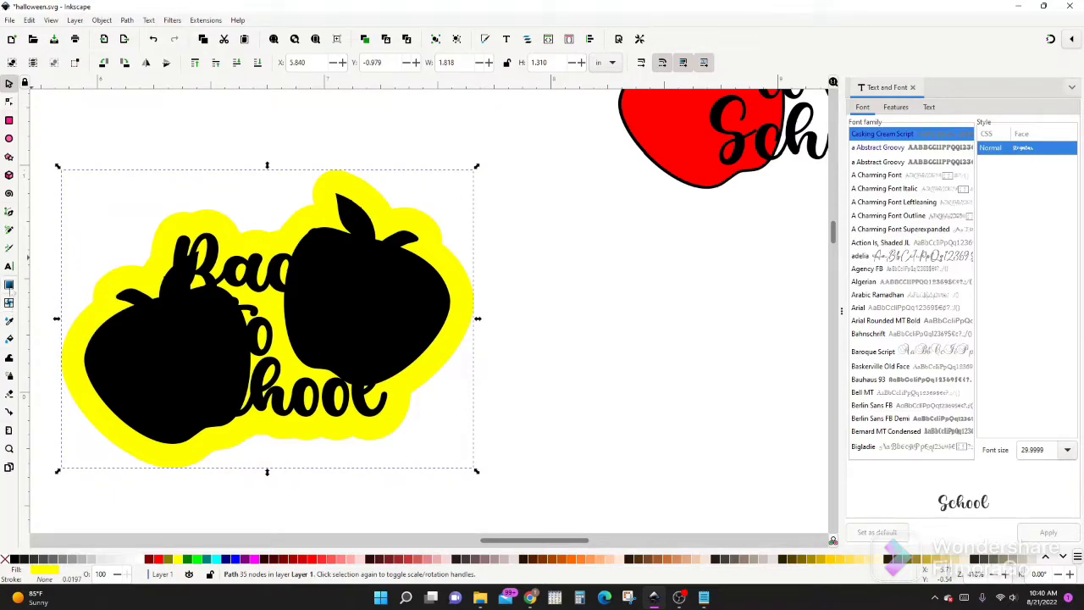
# - Bucket-fill a new shape around the yellow background using a grow amount of 3
pyautogui.click(9, 338)
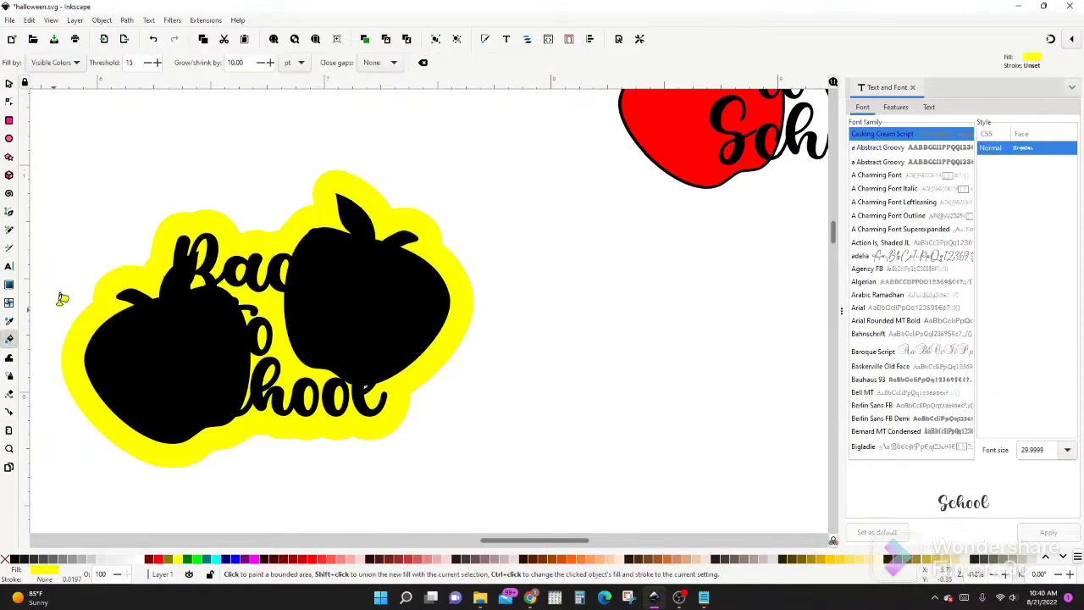
pyautogui.moveTo(244, 63); pyautogui.dragTo(236, 63)
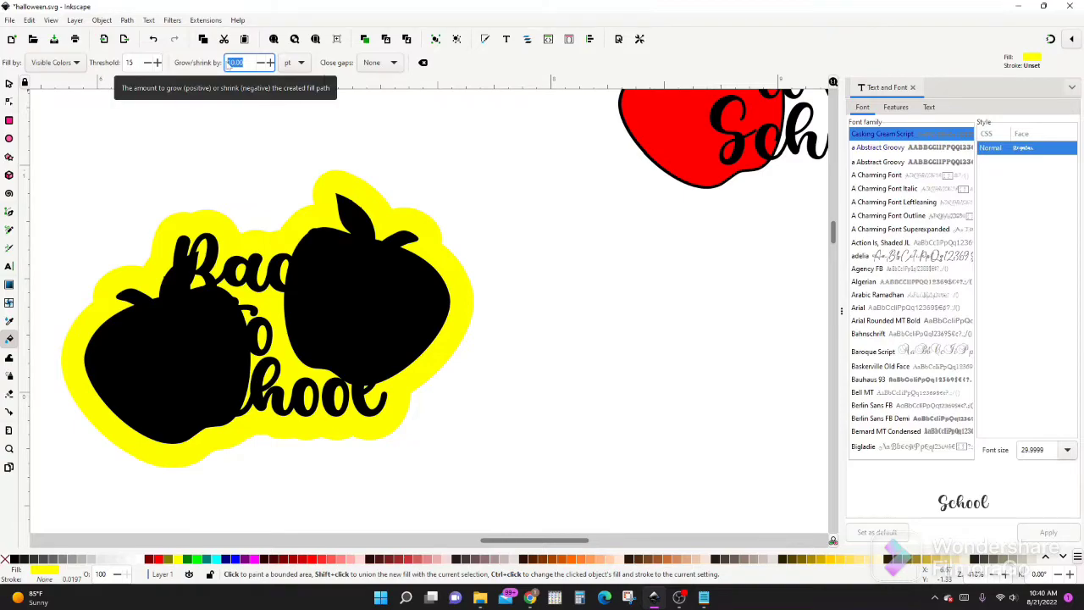
pyautogui.write('1')
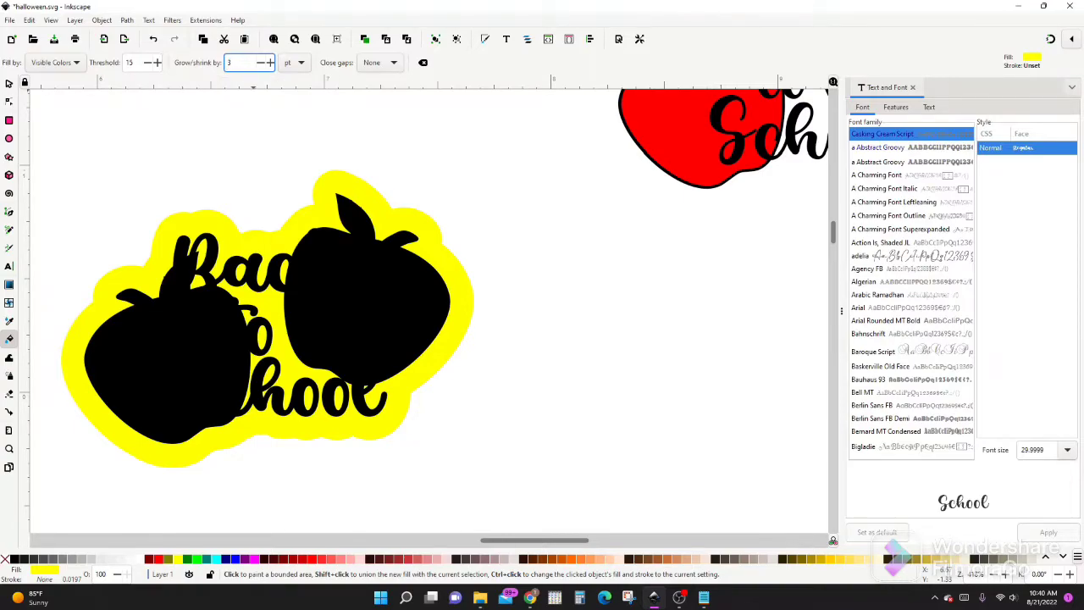
pyautogui.press('Return')
pyautogui.click(178, 214)
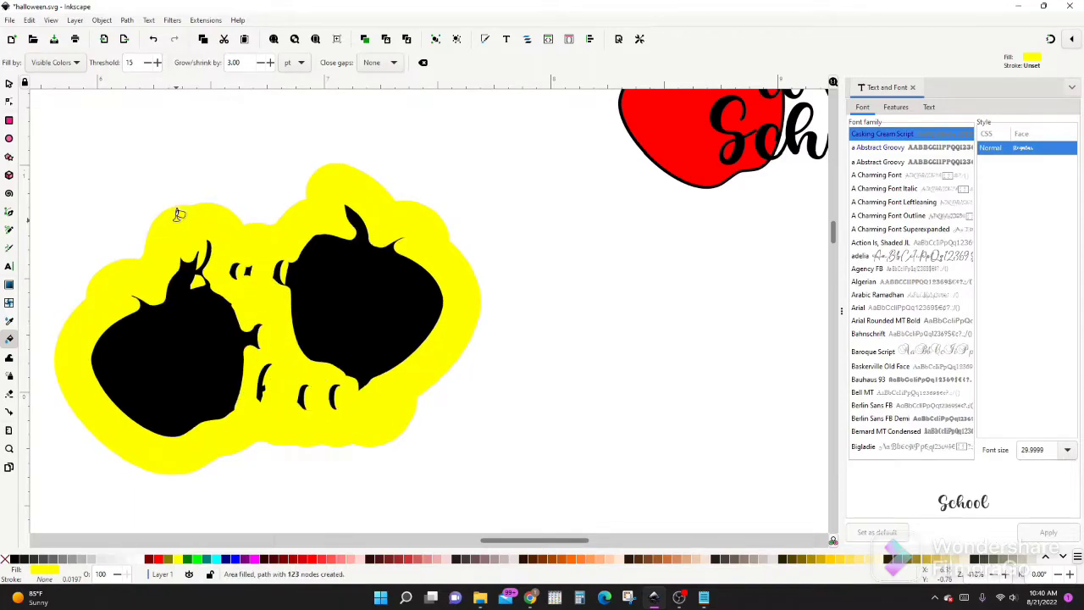
# - Fill the new shape with solid black and send it behind the yellow layer
pyautogui.click(6, 560)
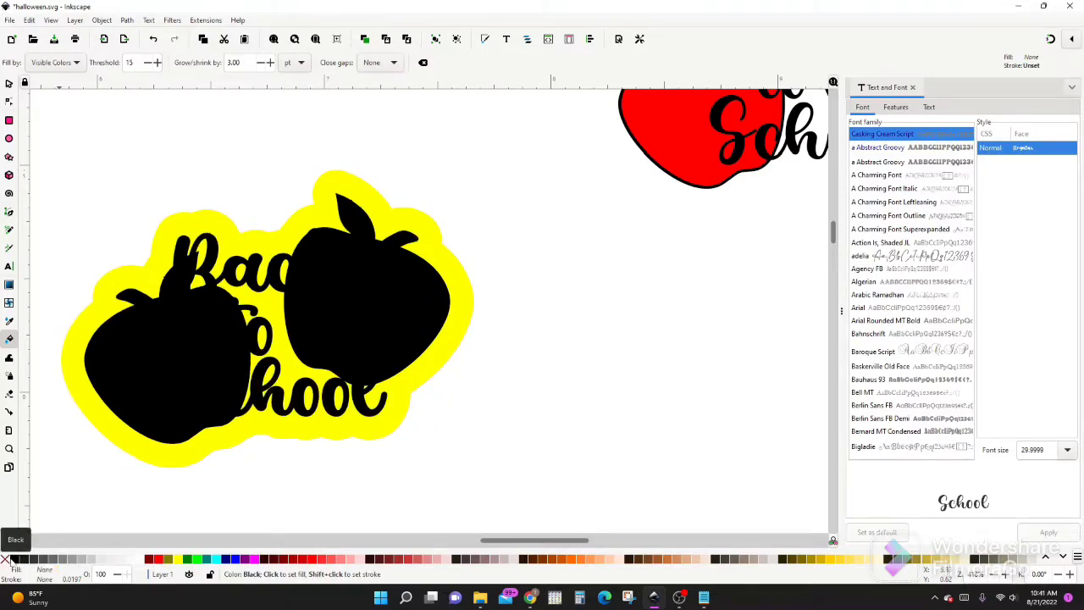
pyautogui.click(14, 560)
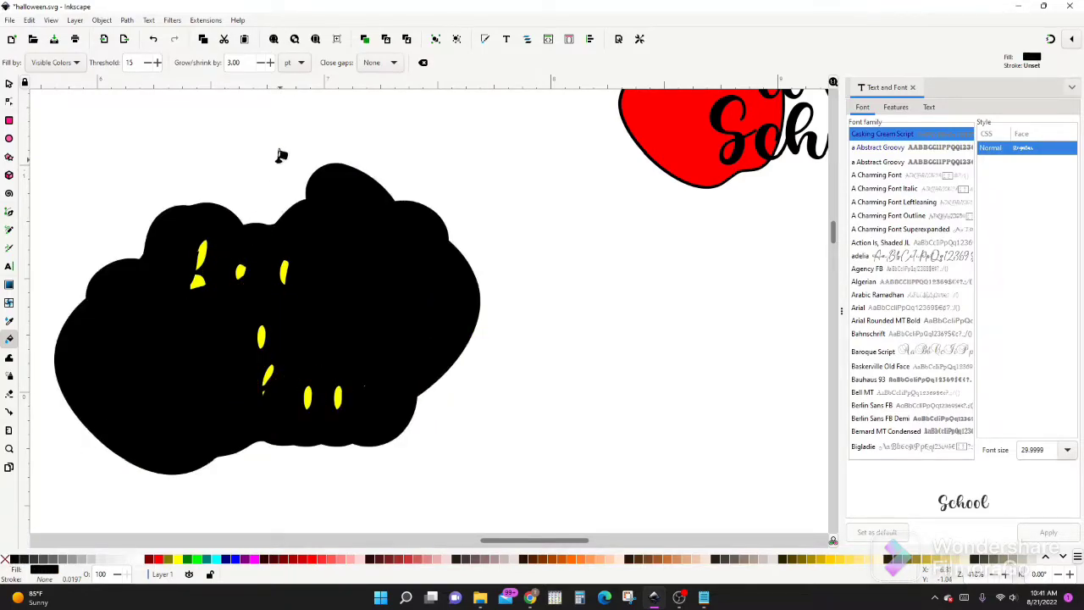
pyautogui.press('s')
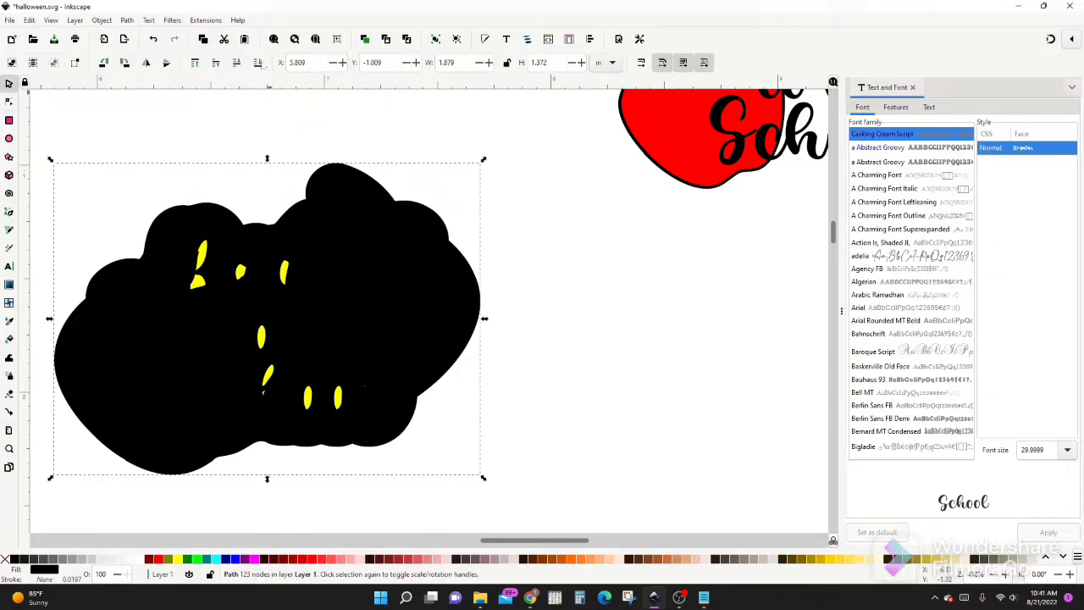
pyautogui.click(259, 63)
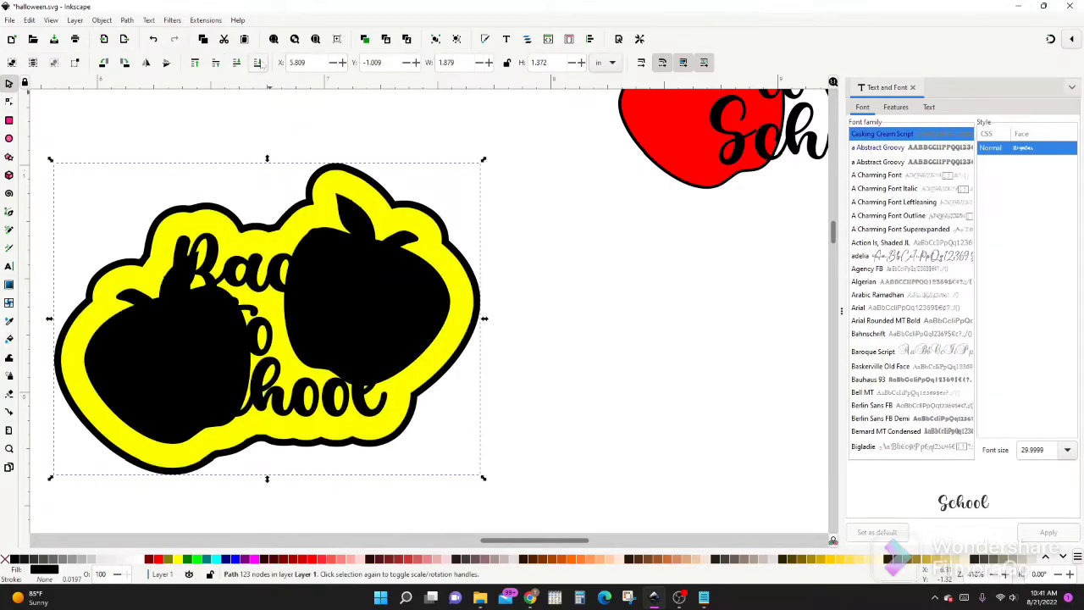
# - Pull the black apple-and-text silhouette off the background and delete the stray stem curve
pyautogui.scroll(-1, 178, 326)
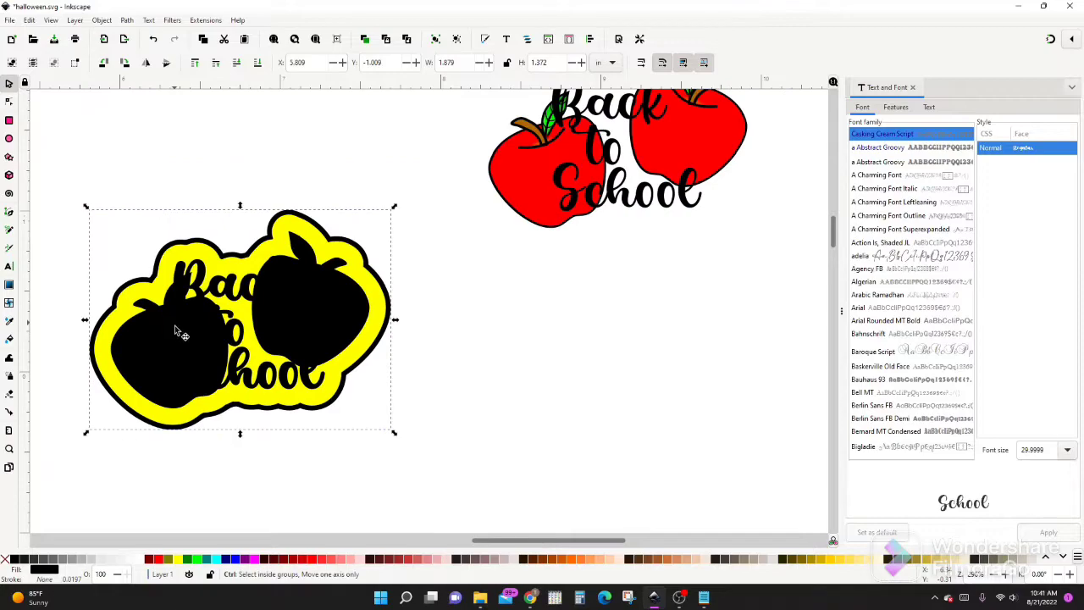
pyautogui.click(190, 178)
pyautogui.moveTo(181, 329); pyautogui.dragTo(561, 366)
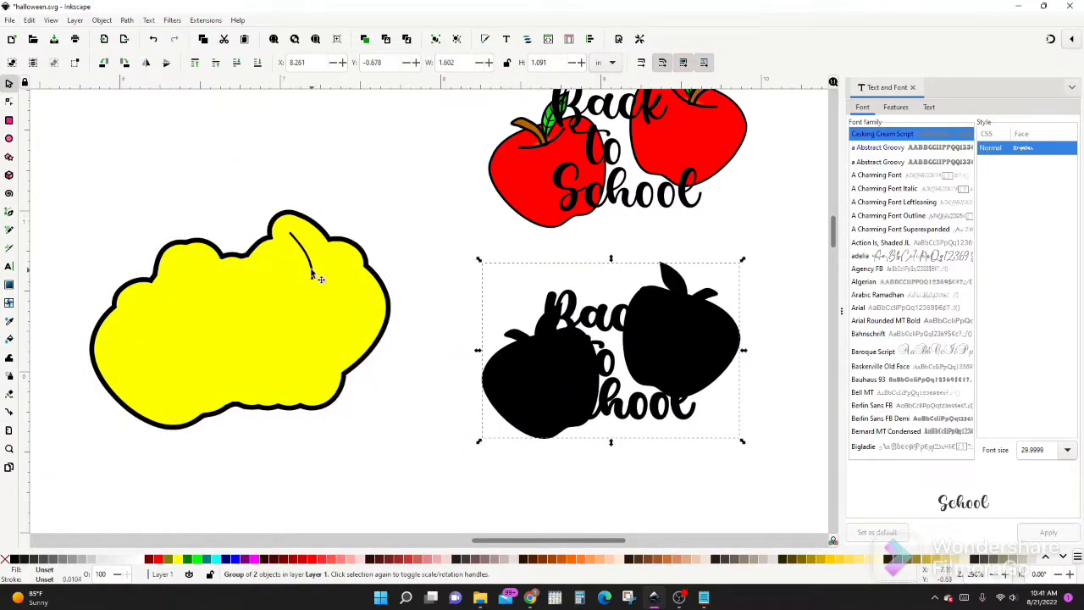
pyautogui.click(318, 279)
pyautogui.press('Delete')
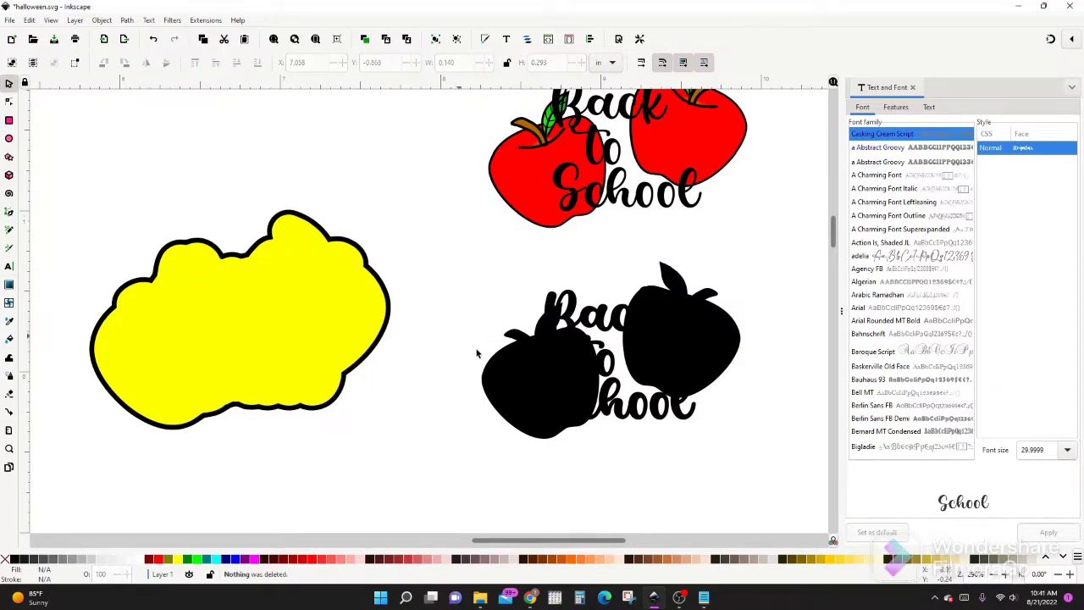
# - Delete the black apples-and-text group and nudge the left red apple slightly left and down
pyautogui.click(521, 370)
pyautogui.press('Delete')
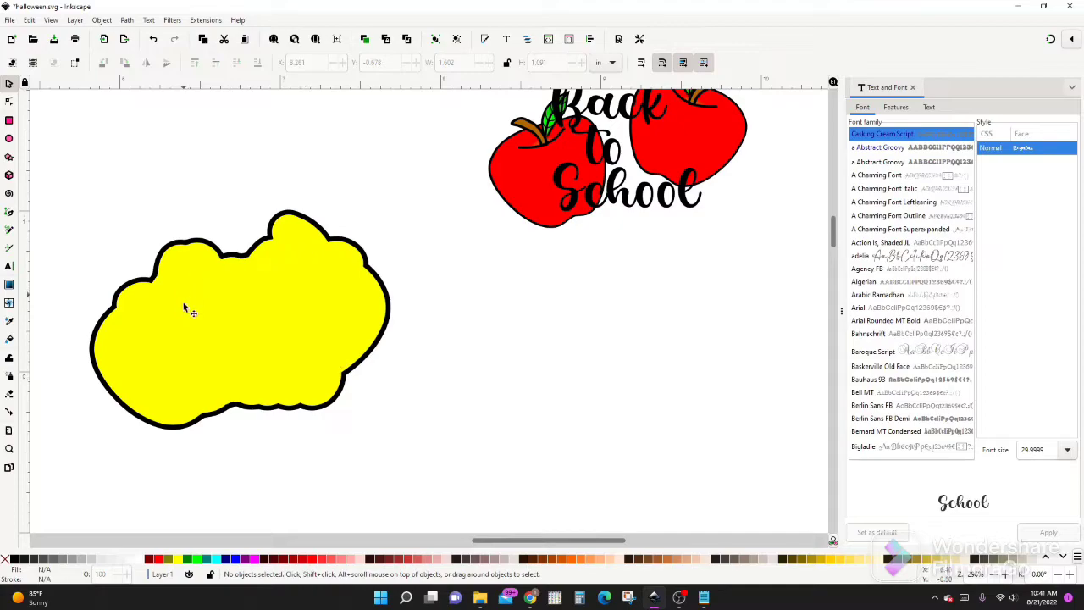
pyautogui.moveTo(539, 188); pyautogui.dragTo(543, 199)
# - Group both red apples with the Back to School text
pyautogui.scroll(3, 543, 198)
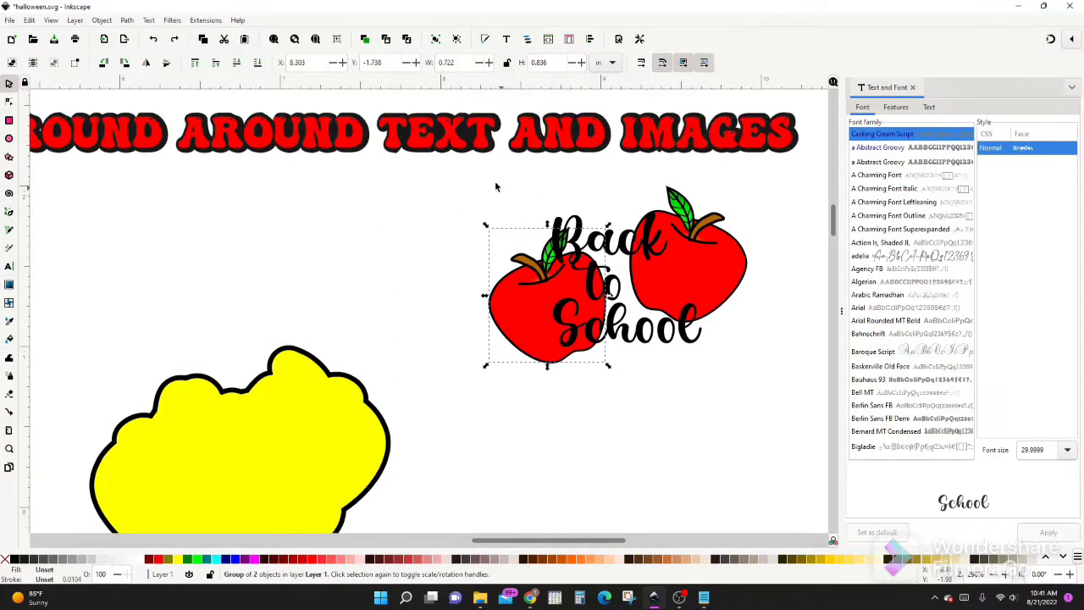
pyautogui.moveTo(436, 192); pyautogui.dragTo(826, 414)
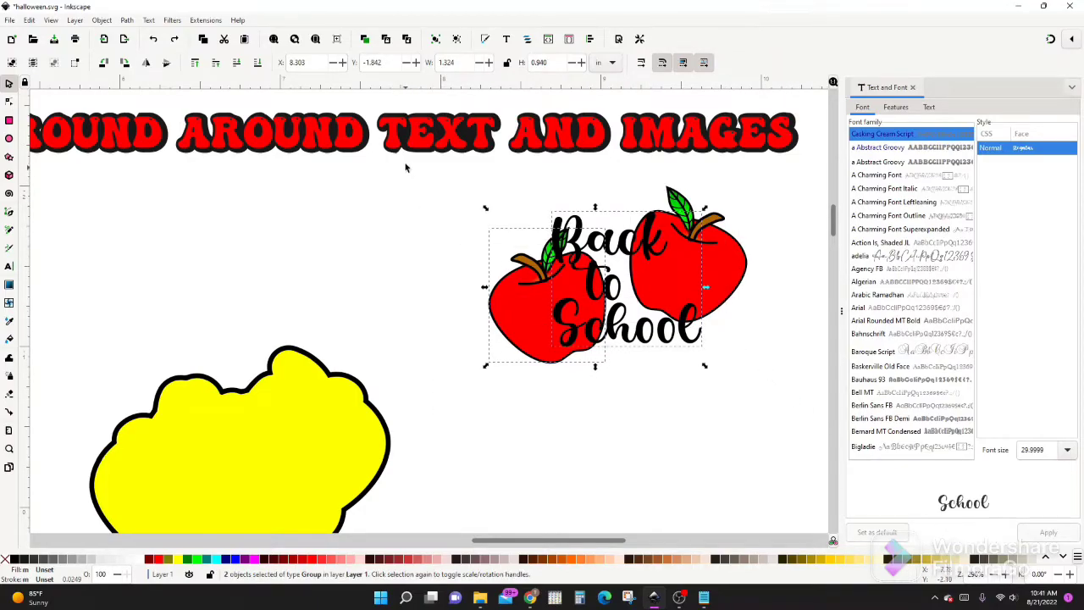
pyautogui.moveTo(407, 163); pyautogui.dragTo(768, 442)
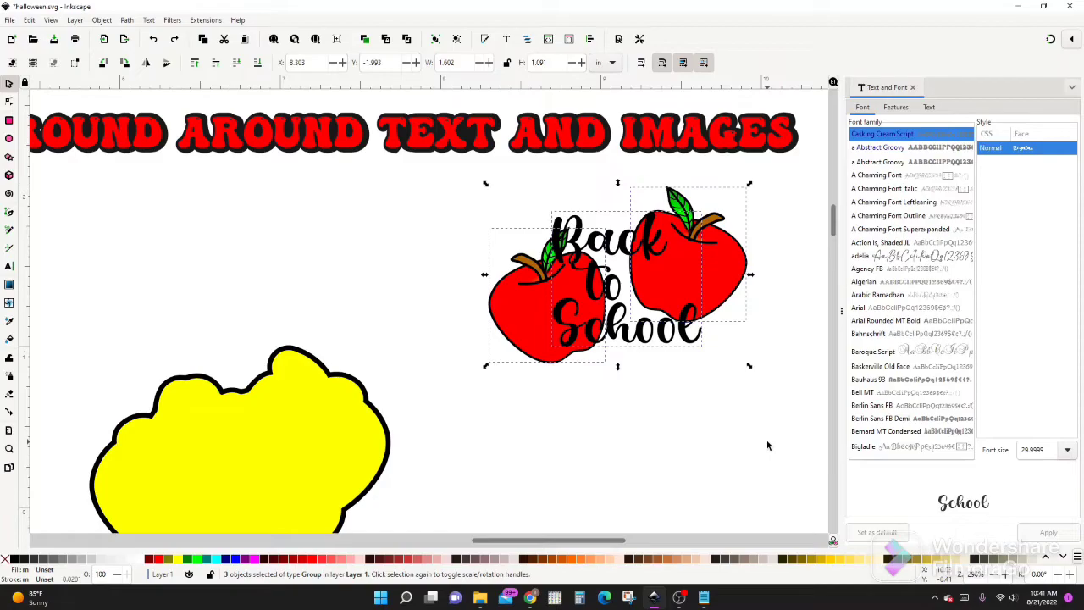
pyautogui.hotkey('ctrl', 'g')
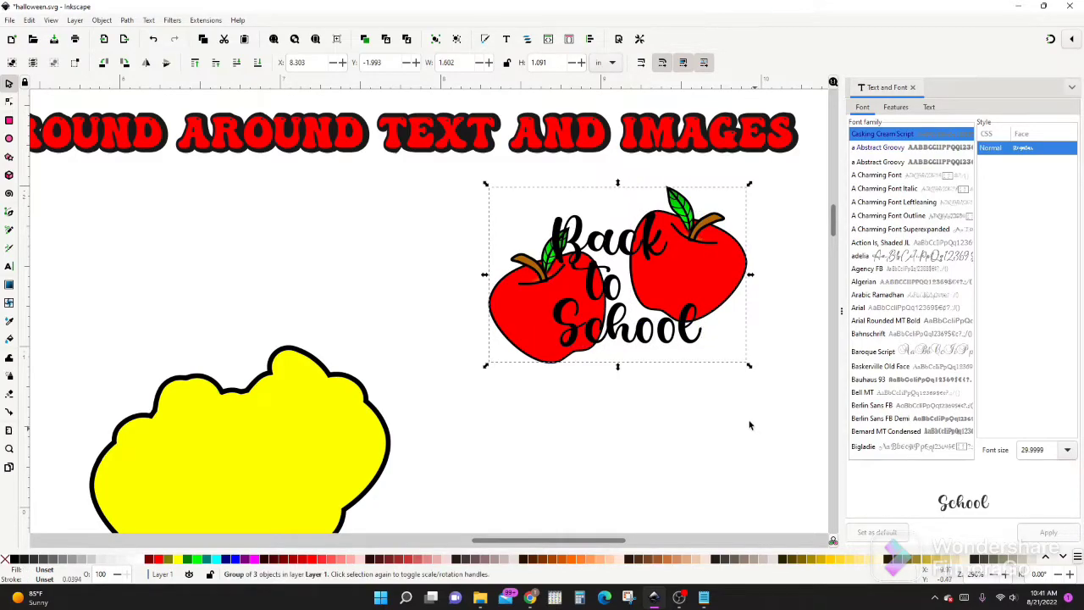
# - Move the grouped apples and text onto the yellow bordered background and deselect
pyautogui.scroll(-1, 596, 396)
pyautogui.scroll(-2, 597, 396)
pyautogui.moveTo(570, 146); pyautogui.dragTo(185, 331)
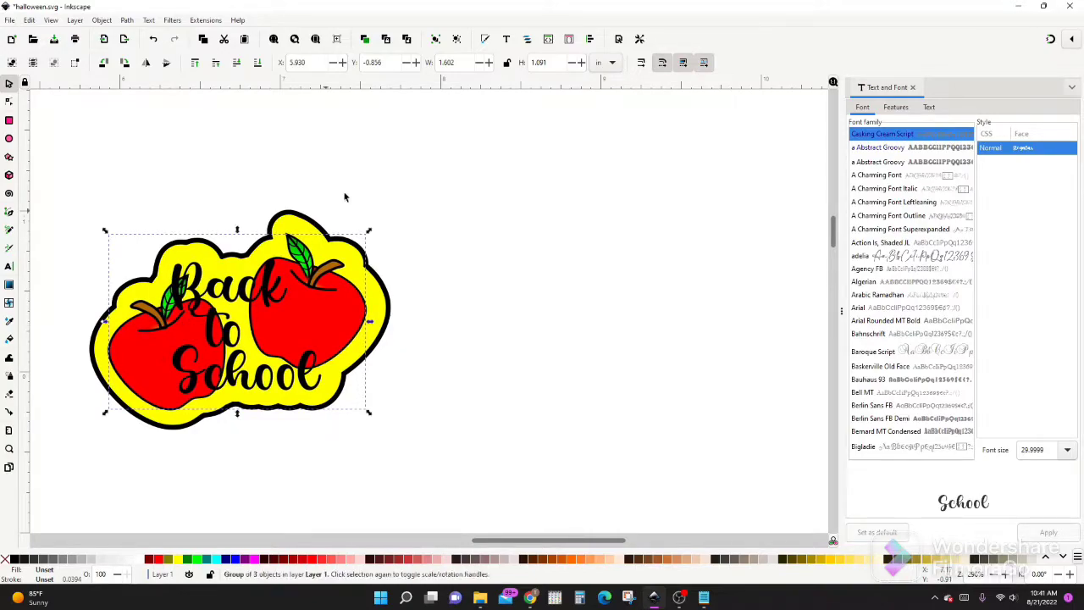
pyautogui.click(371, 188)
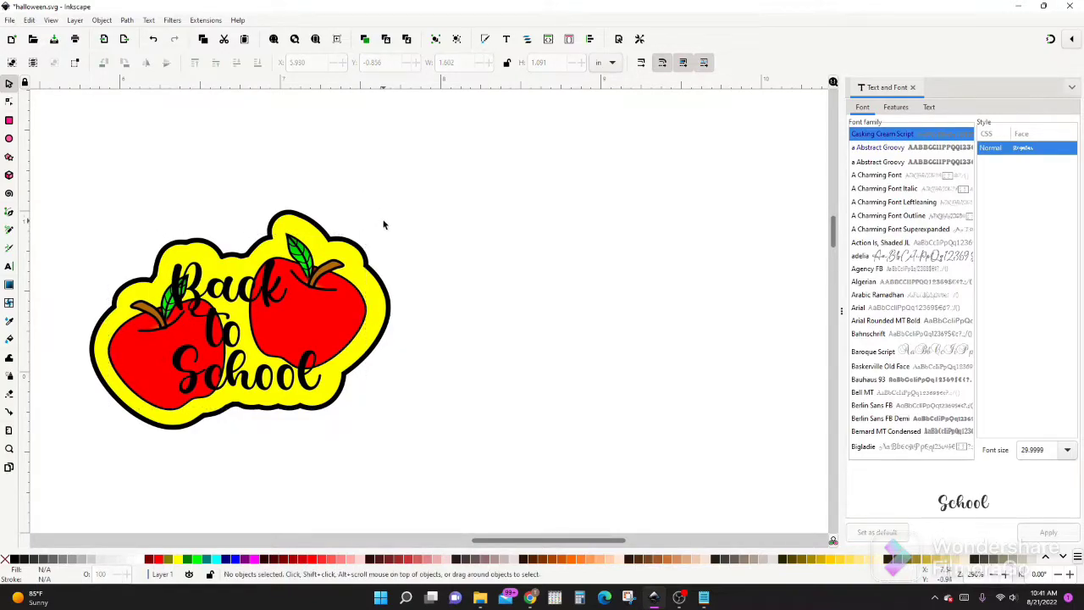
pyautogui.scroll(-1, 383, 225)
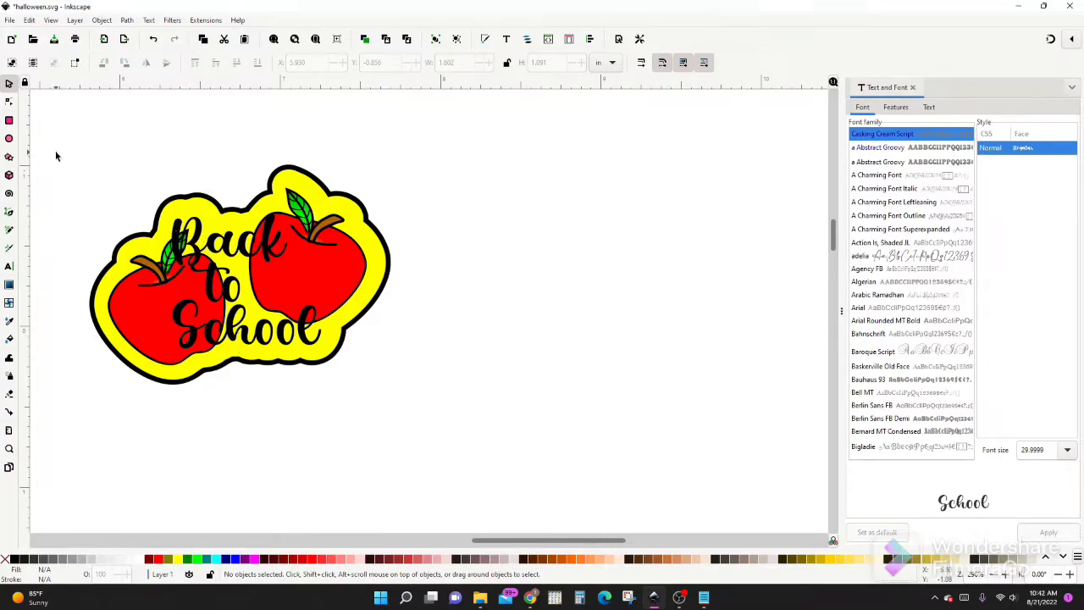
pyautogui.moveTo(57, 153); pyautogui.dragTo(456, 427)
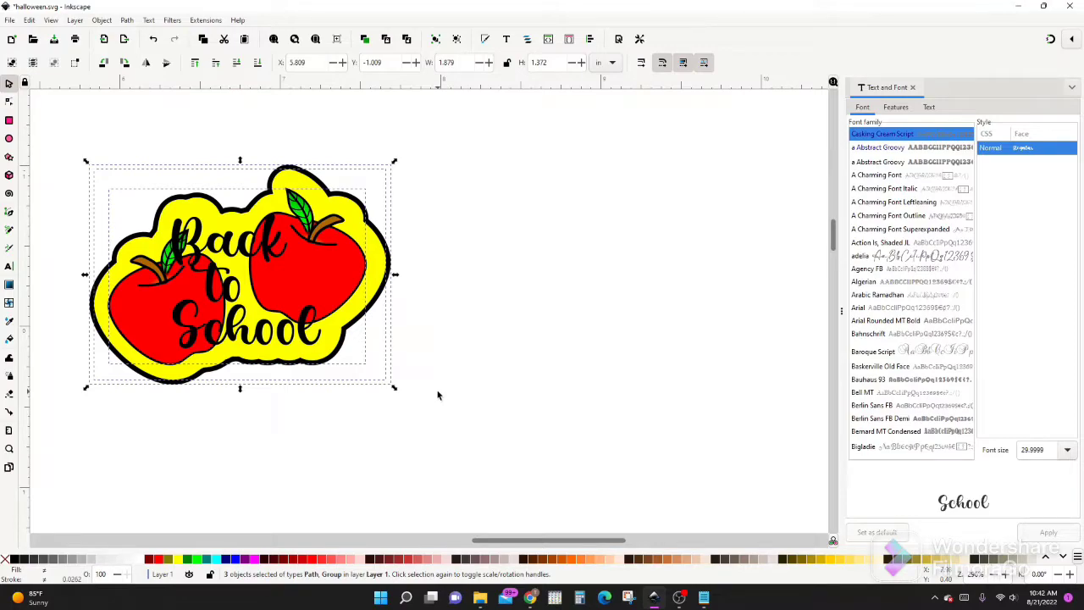
pyautogui.click(127, 20)
pyautogui.click(137, 32)
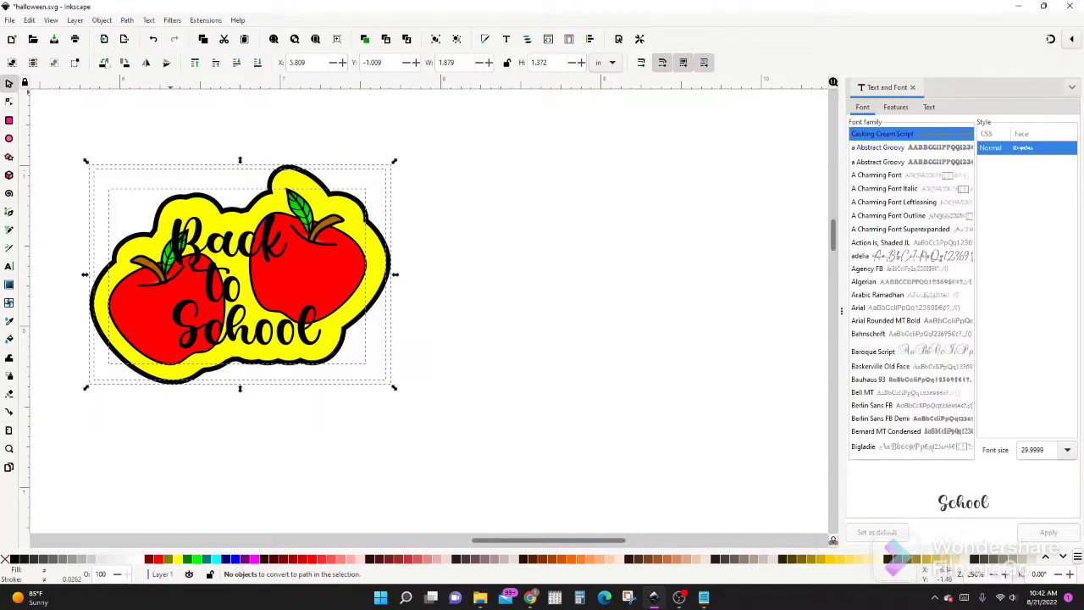
pyautogui.click(49, 20)
pyautogui.moveTo(76, 65)
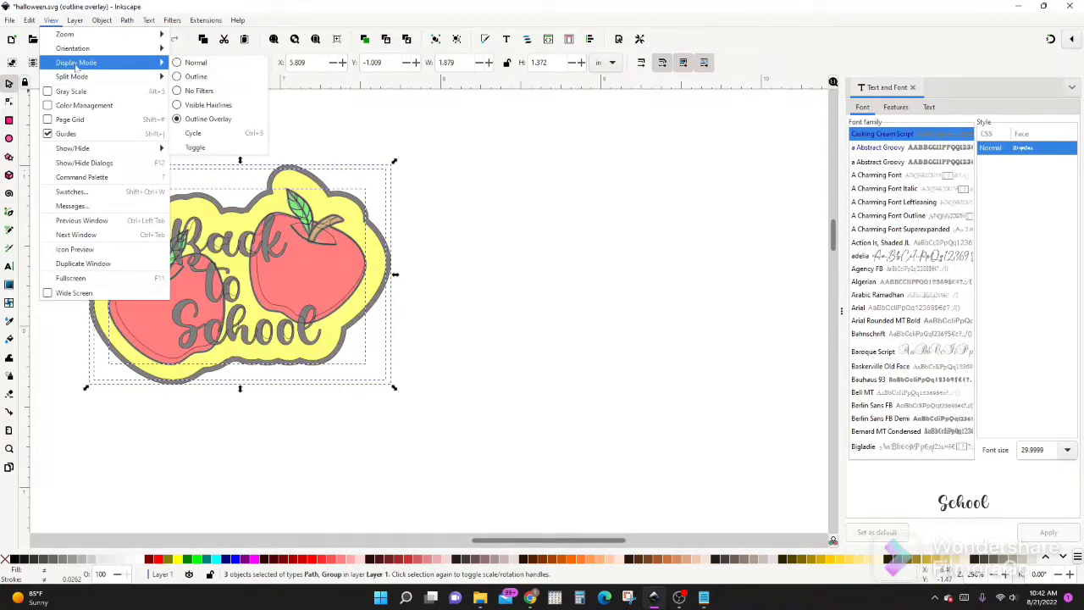
pyautogui.click(196, 77)
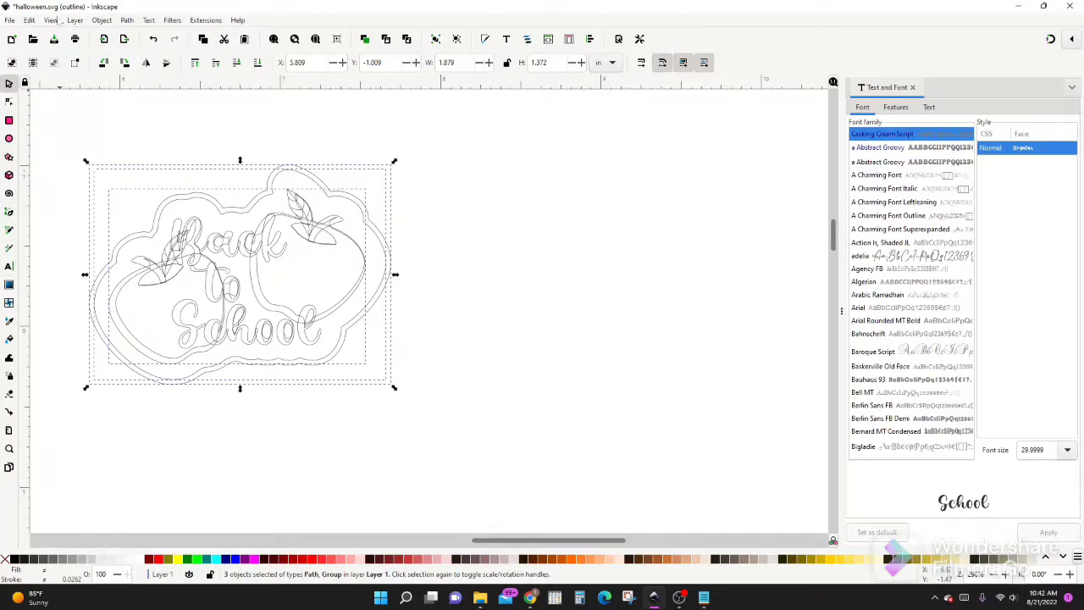
pyautogui.click(52, 19)
pyautogui.moveTo(85, 63)
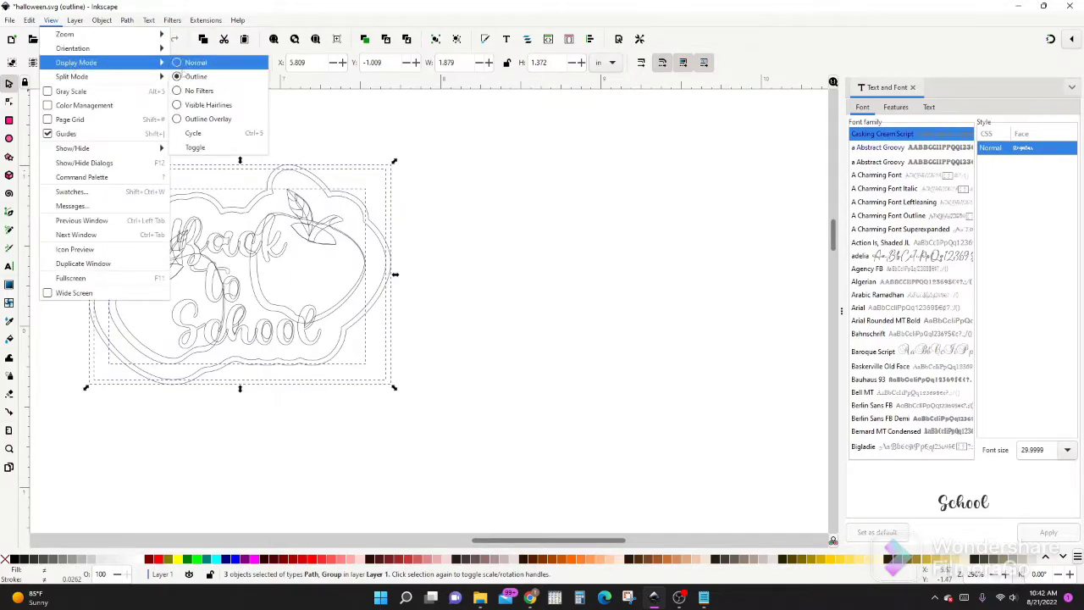
pyautogui.click(183, 65)
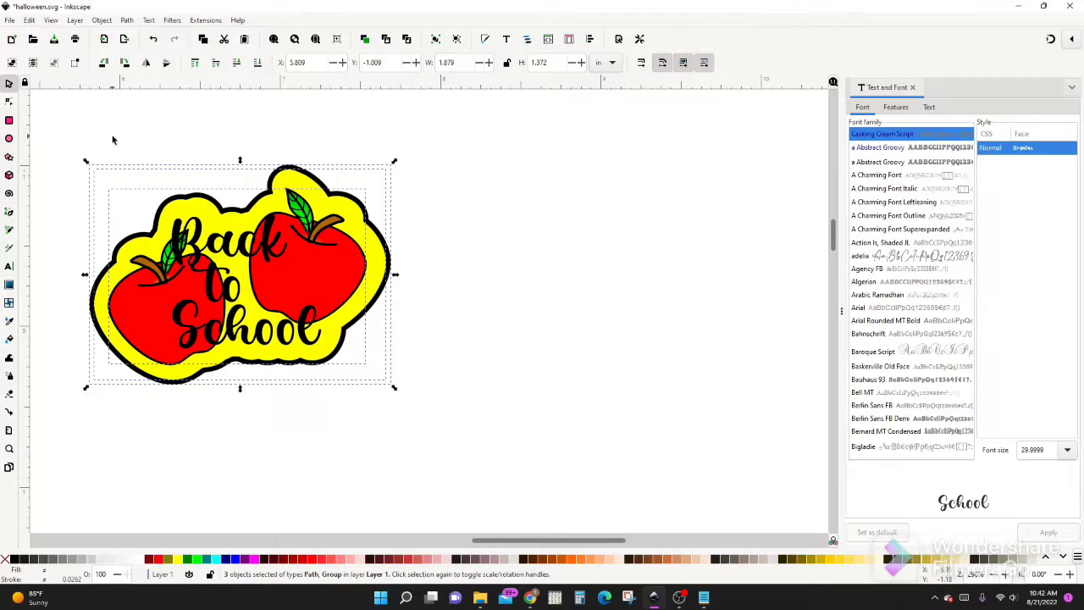
pyautogui.click(161, 129)
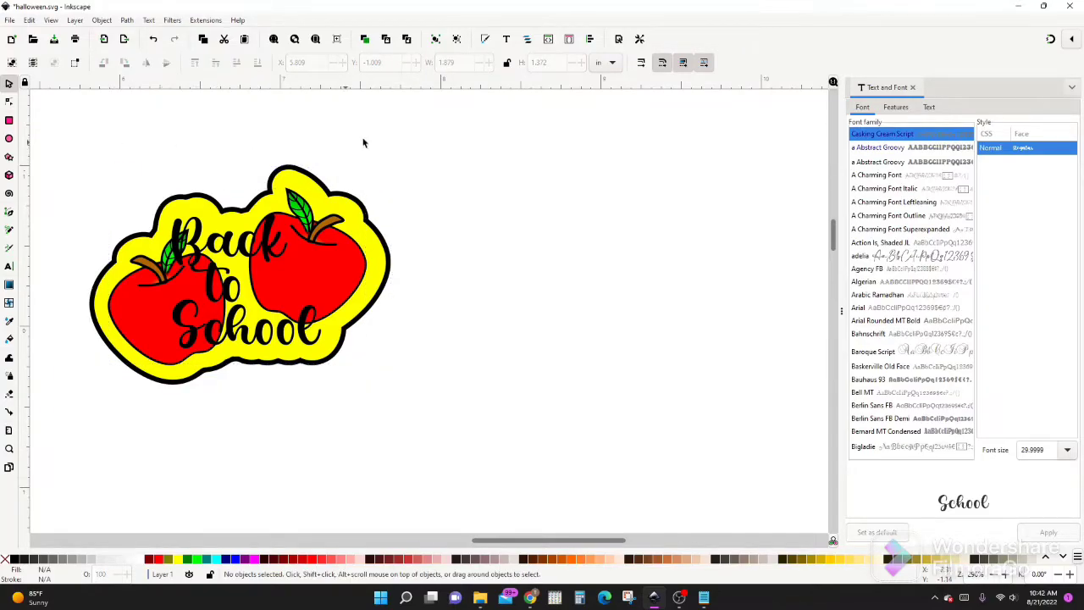